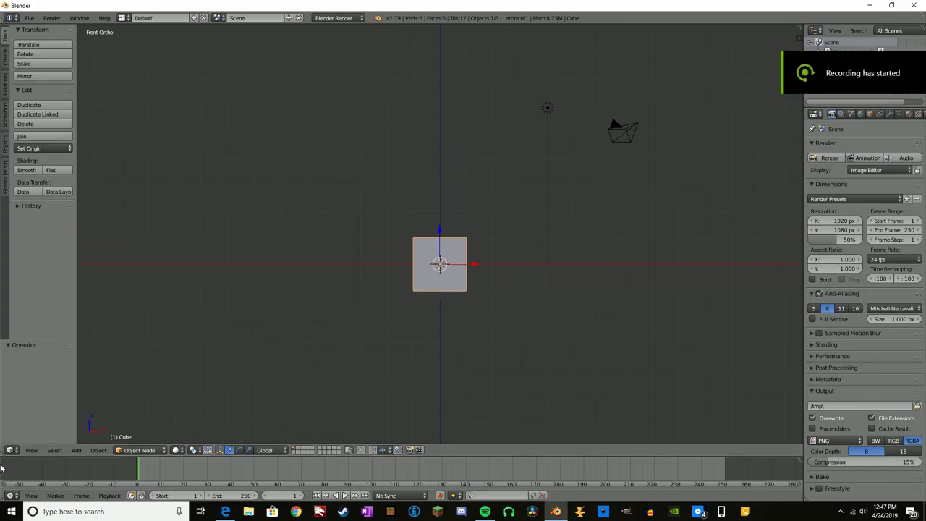
Step: Select and delete the default cube, camera and lamp, leaving the scene empty
{"action": "key", "text": "a"}
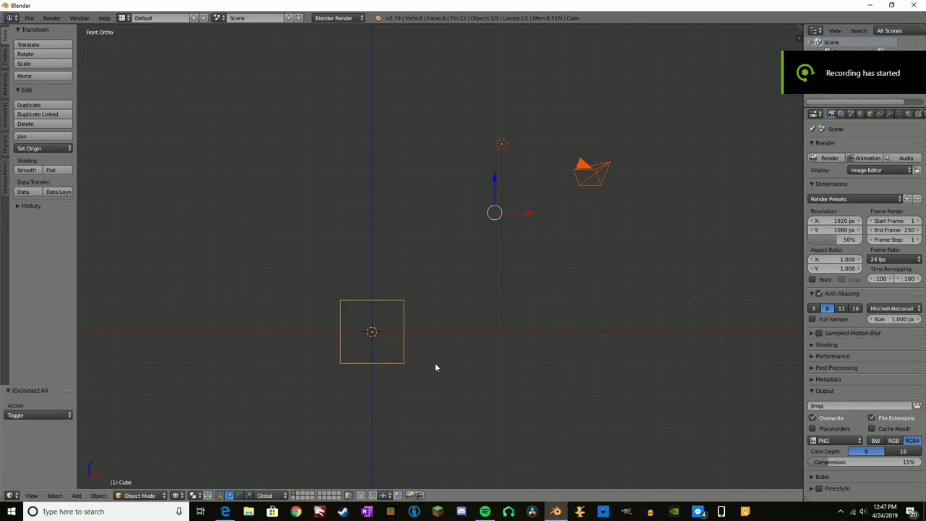
{"action": "key", "text": "Delete"}
{"action": "middle_click_drag", "start_coordinate": [435, 368], "coordinate": [487, 310], "text": "shift"}
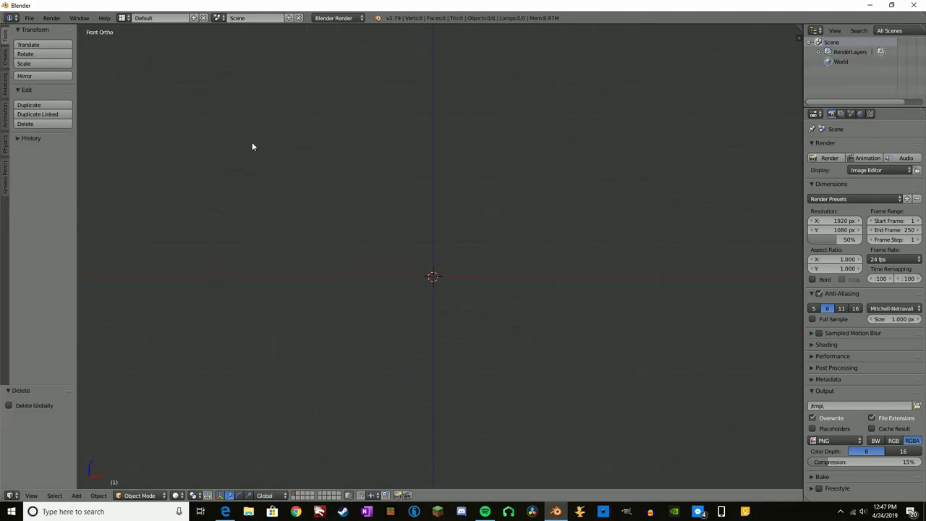
{"action": "key", "text": "shift+a"}
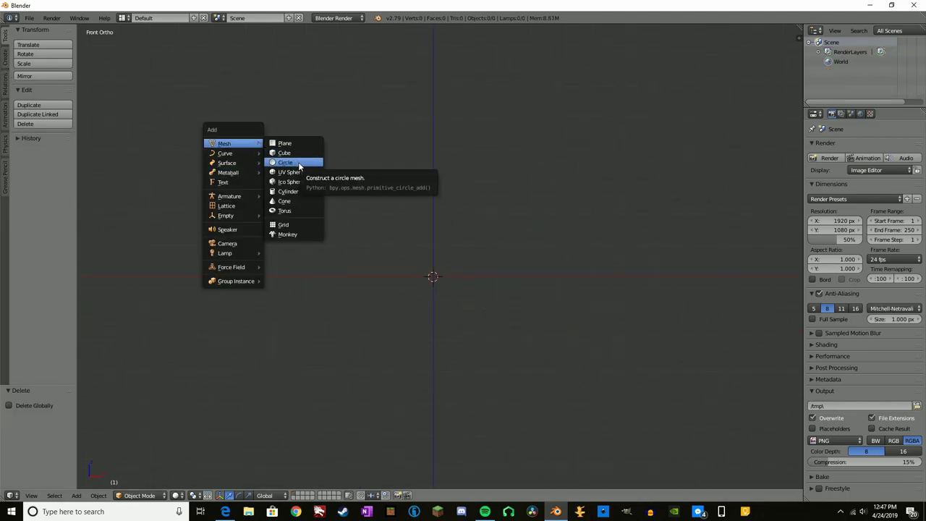
Step: Add a circle mesh and extrude its edges upward into an open ring wall
{"action": "left_click", "coordinate": [299, 166]}
{"action": "scroll", "coordinate": [578, 303], "scroll_direction": "up", "scroll_amount": 3}
{"action": "scroll", "coordinate": [569, 308], "scroll_direction": "up", "scroll_amount": 2}
{"action": "key", "text": "Tab"}
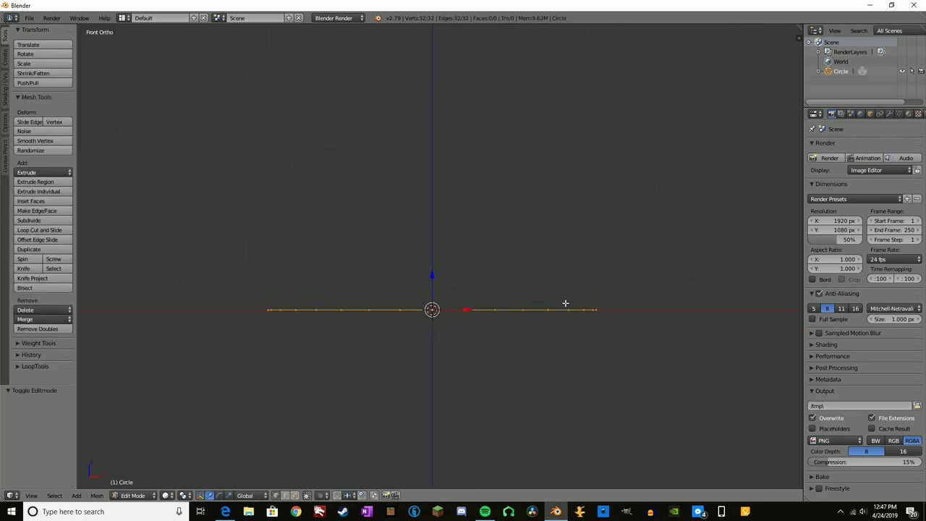
{"action": "key", "text": "e"}
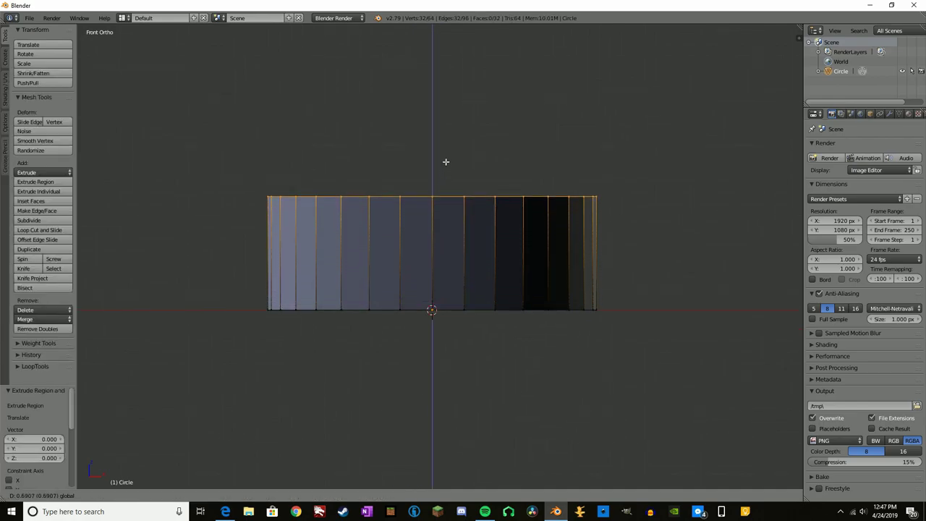
{"action": "left_click", "coordinate": [446, 162]}
{"action": "middle_click_drag", "start_coordinate": [611, 174], "coordinate": [587, 218]}
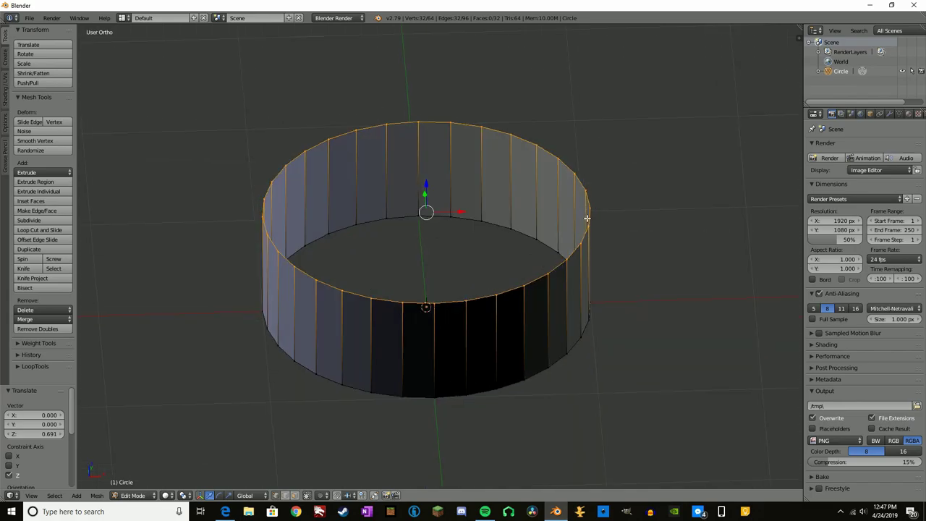
Step: Mark the rim edges sharp and show the mesh's Object Data properties
{"action": "key", "text": "a"}
{"action": "key", "text": "a"}
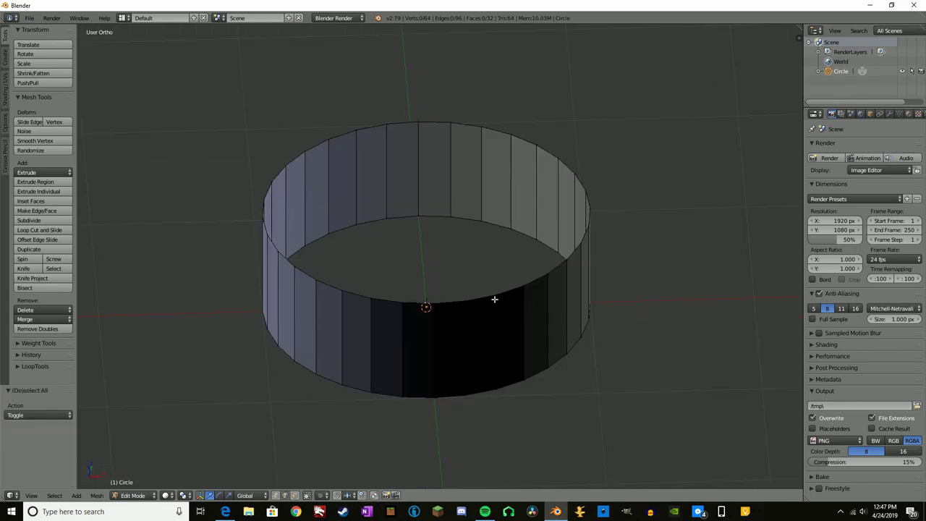
{"action": "left_click", "coordinate": [15, 97]}
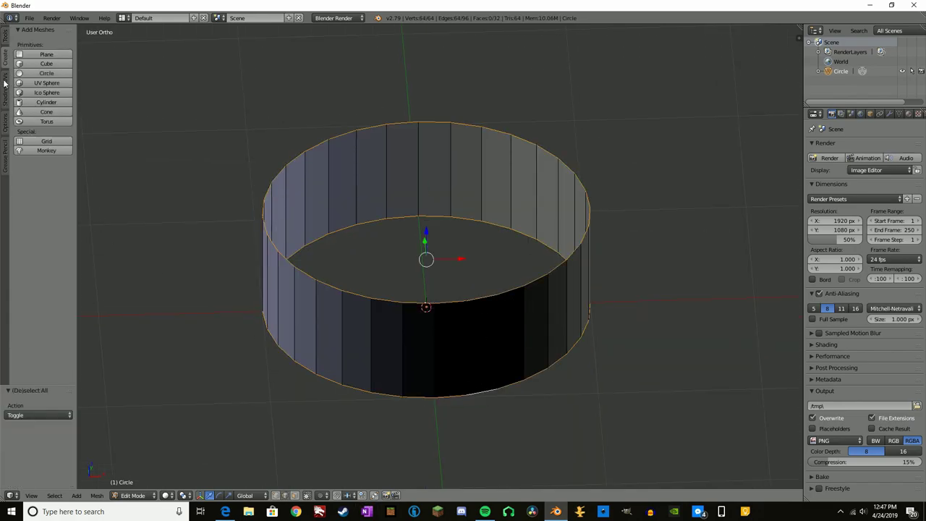
{"action": "left_click", "coordinate": [5, 65]}
{"action": "left_click", "coordinate": [48, 74]}
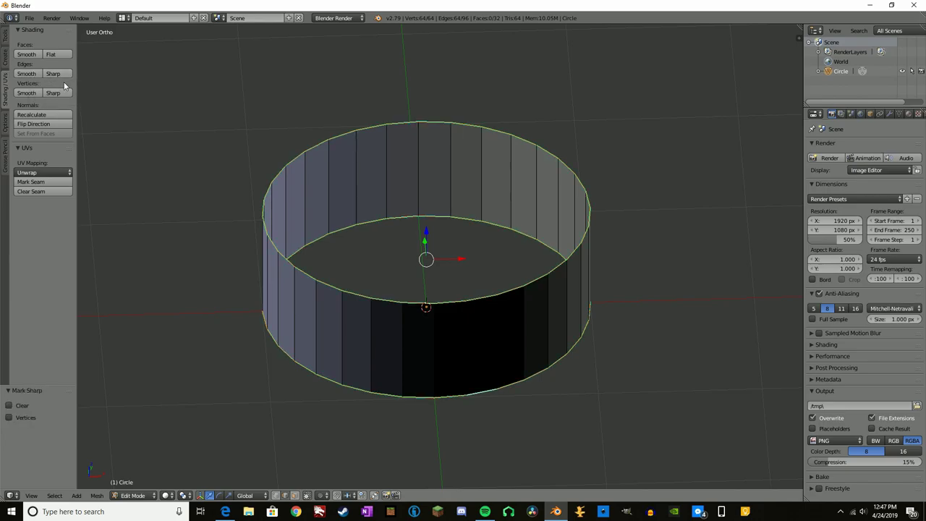
{"action": "key", "text": "a"}
{"action": "key", "text": "a"}
{"action": "mouse_move", "coordinate": [618, 263]}
{"action": "middle_mouse_down"}
{"action": "mouse_move", "coordinate": [629, 201]}
{"action": "mouse_move", "coordinate": [657, 223]}
{"action": "mouse_move", "coordinate": [648, 237]}
{"action": "middle_mouse_up"}
{"action": "left_click", "coordinate": [899, 114]}
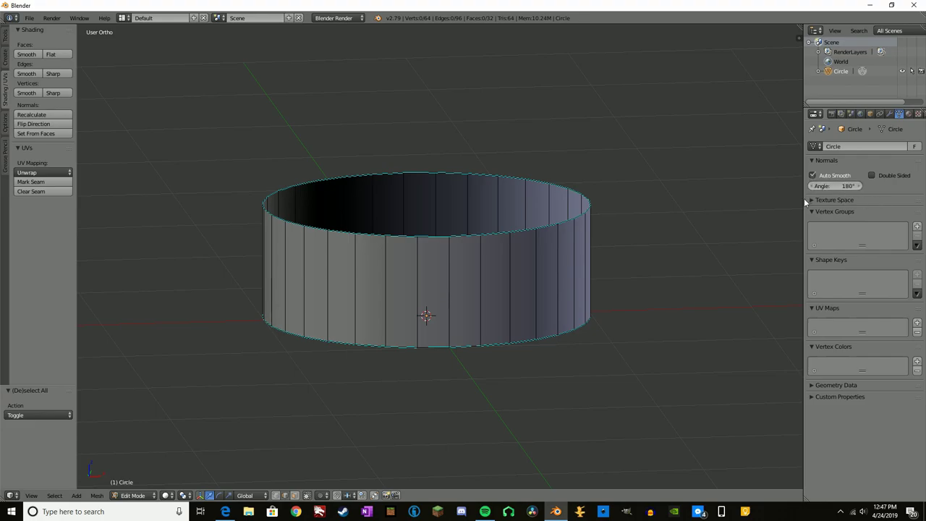
Step: Scale the wall's bottom edge loop inward into a lip and clear its sharp marking
{"action": "left_click_drag", "start_coordinate": [804, 202], "coordinate": [909, 218]}
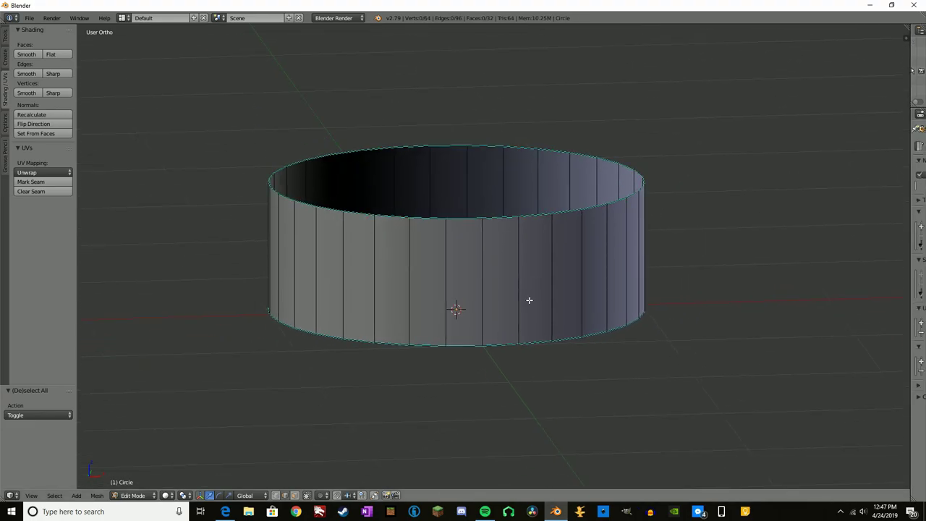
{"action": "key", "text": "KP_1"}
{"action": "right_click", "coordinate": [484, 306], "text": "alt"}
{"action": "key", "text": "ctrl+KP_7"}
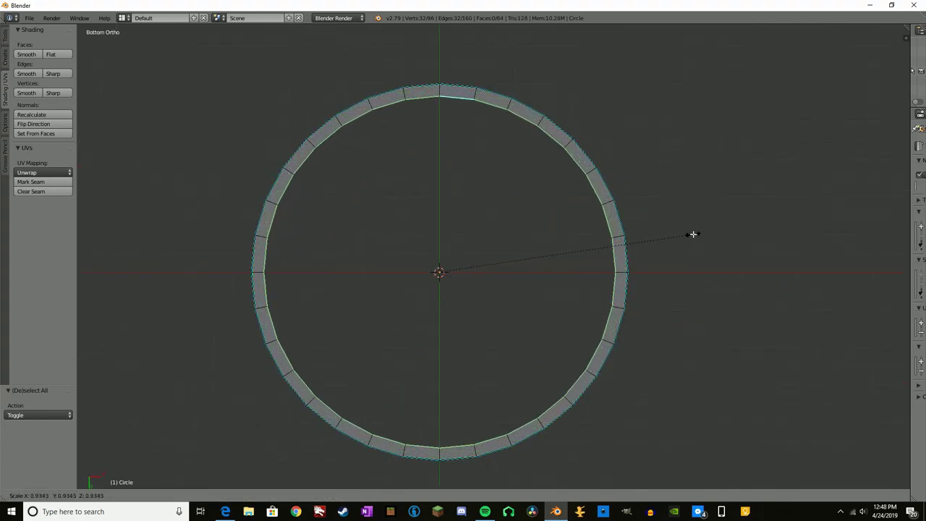
{"action": "left_click", "coordinate": [693, 233]}
{"action": "scroll", "coordinate": [496, 109], "scroll_direction": "up", "scroll_amount": 1, "text": "shift"}
{"action": "left_click", "coordinate": [26, 73]}
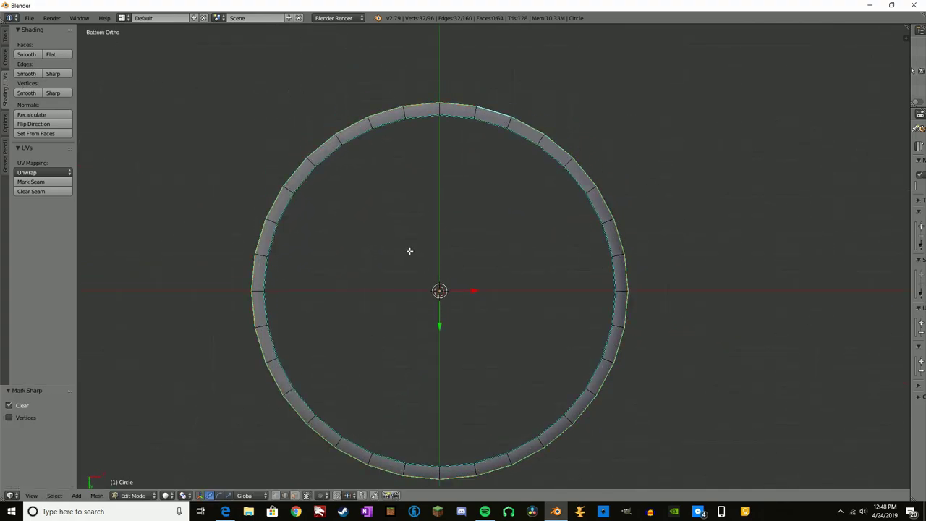
{"action": "key", "text": "a"}
Step: Add two loop cuts around the can's side and return to Object Mode
{"action": "middle_click_drag", "start_coordinate": [509, 162], "coordinate": [481, 91]}
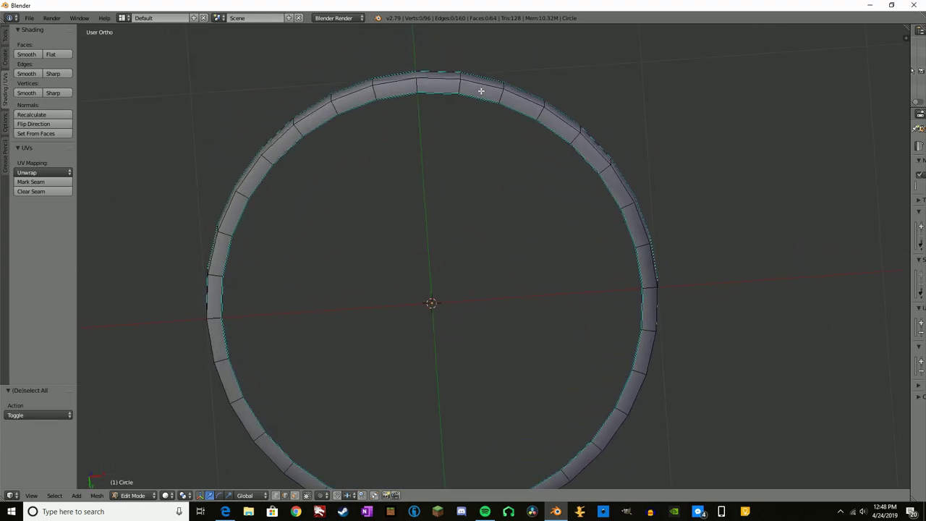
{"action": "scroll", "coordinate": [462, 87], "scroll_direction": "up", "scroll_amount": 1}
{"action": "left_click", "coordinate": [462, 87]}
{"action": "key", "text": "KP_1"}
{"action": "scroll", "coordinate": [434, 195], "scroll_direction": "up", "scroll_amount": 3}
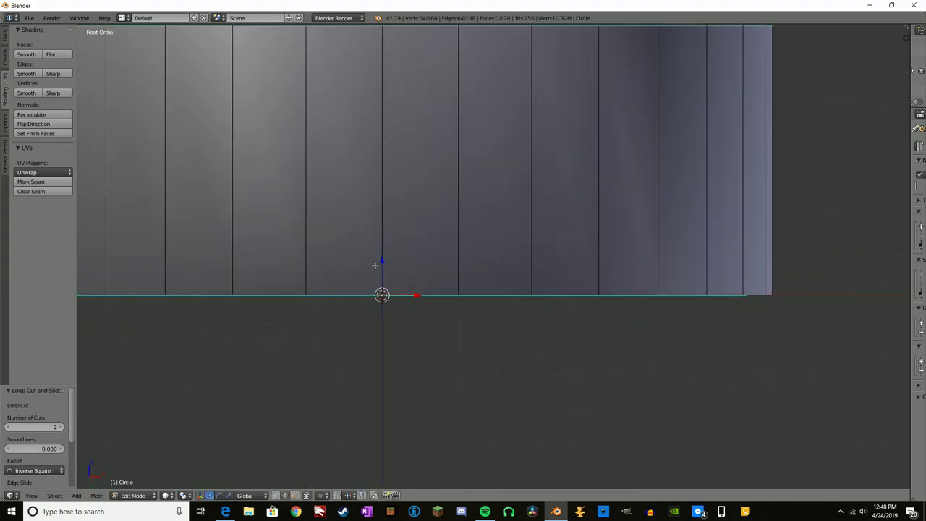
{"action": "middle_click_drag", "start_coordinate": [381, 269], "coordinate": [447, 217]}
{"action": "key", "text": "Tab"}
{"action": "scroll", "coordinate": [480, 286], "scroll_direction": "down", "scroll_amount": 4}
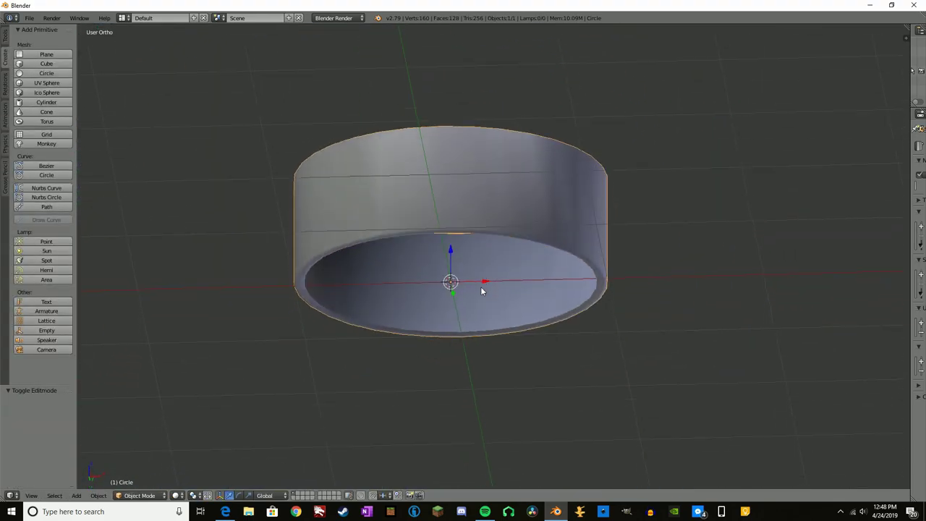
Step: Bevel the can's bottom rim loop, viewed from below
{"action": "key", "text": "Tab"}
{"action": "middle_click_drag", "start_coordinate": [486, 277], "coordinate": [504, 182]}
{"action": "scroll", "coordinate": [503, 182], "scroll_direction": "up", "scroll_amount": 4}
{"action": "key", "text": "ctrl+KP_7"}
{"action": "scroll", "coordinate": [543, 296], "scroll_direction": "up", "scroll_amount": 3}
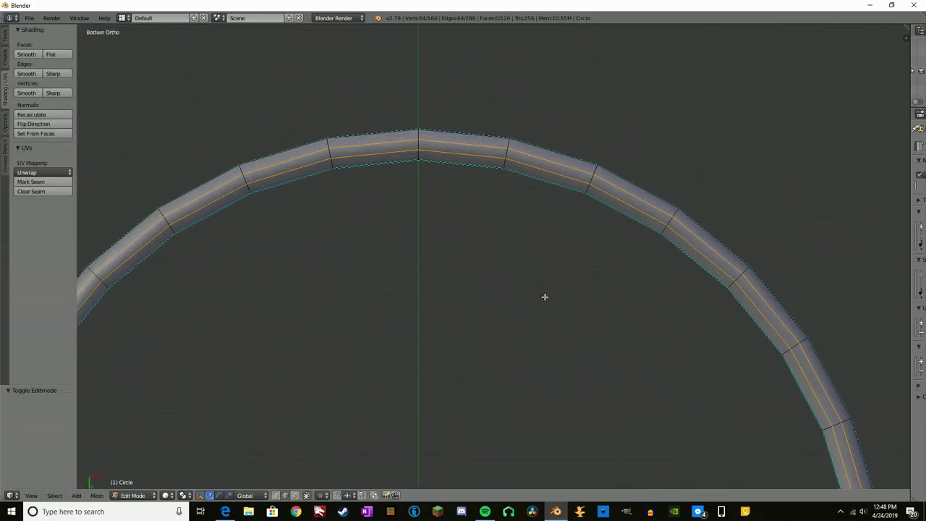
{"action": "scroll", "coordinate": [557, 294], "scroll_direction": "up", "scroll_amount": 1}
{"action": "scroll", "coordinate": [557, 294], "scroll_direction": "down", "scroll_amount": 1}
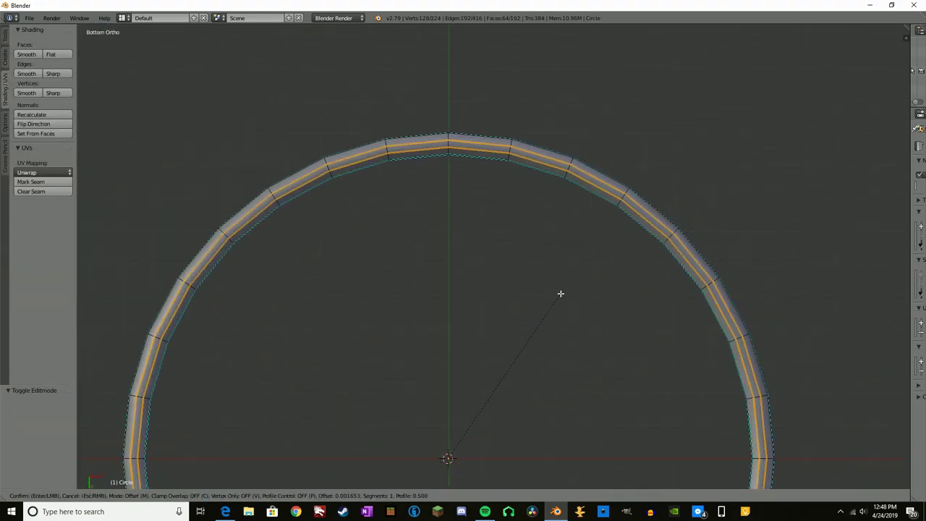
{"action": "left_click", "coordinate": [558, 292]}
{"action": "middle_click_drag", "start_coordinate": [512, 213], "coordinate": [520, 299]}
{"action": "key", "text": "a"}
{"action": "key", "text": "ctrl+KP_7"}
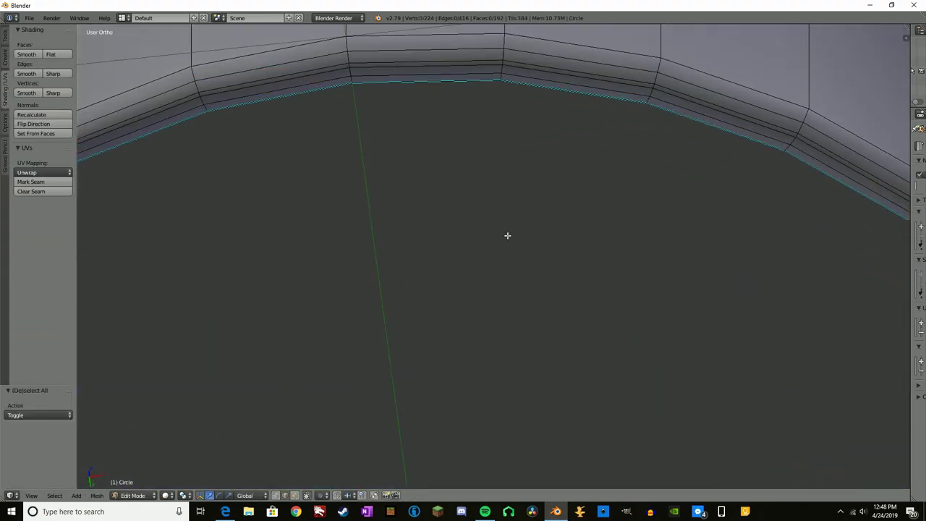
{"action": "scroll", "coordinate": [508, 235], "scroll_direction": "down", "scroll_amount": 2}
Step: Extrude the inner rim loop and scale it inward, then shrink the next loop and unmark it sharp
{"action": "right_click", "coordinate": [480, 117], "text": "alt"}
{"action": "scroll", "coordinate": [554, 207], "scroll_direction": "down", "scroll_amount": 3}
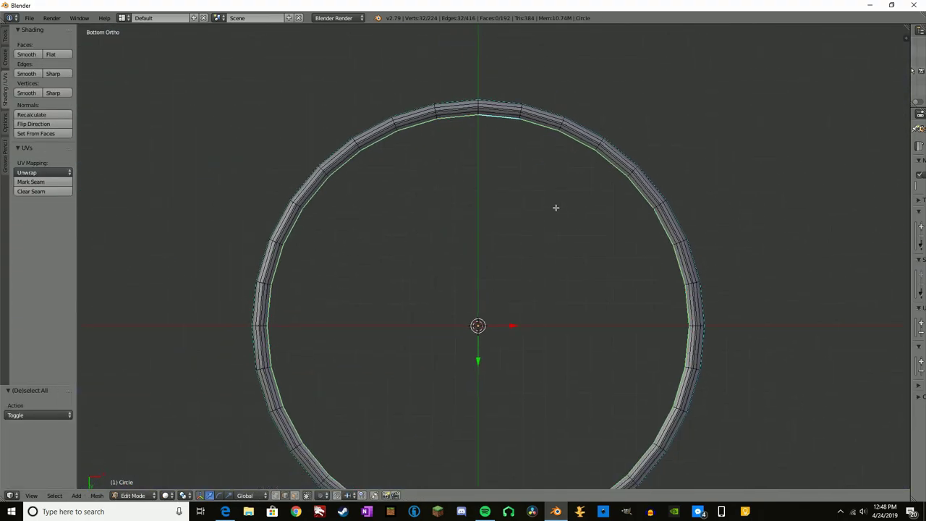
{"action": "scroll", "coordinate": [652, 231], "scroll_direction": "up", "scroll_amount": 1}
{"action": "key", "text": "e"}
{"action": "key", "text": "Escape"}
{"action": "key", "text": "s"}
{"action": "left_click", "coordinate": [703, 249]}
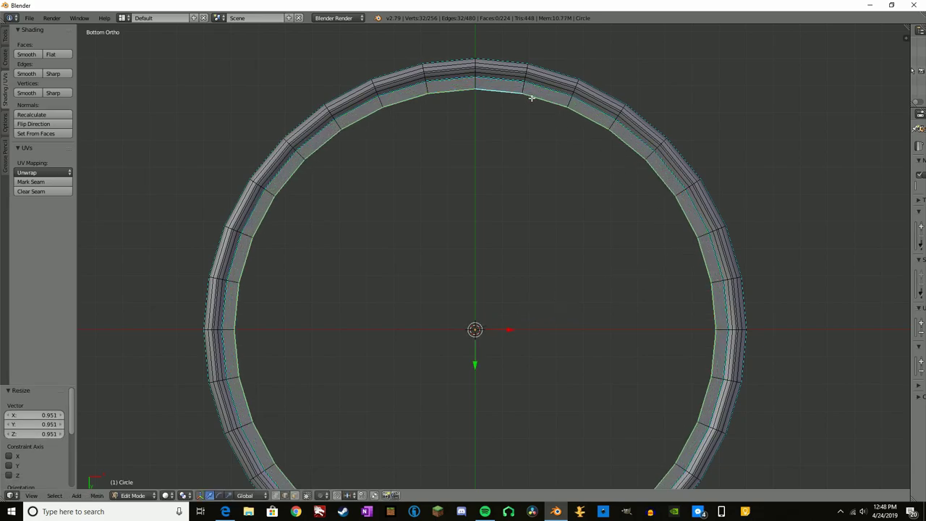
{"action": "right_click", "coordinate": [533, 97], "text": "alt"}
{"action": "left_click", "coordinate": [26, 74]}
{"action": "key", "text": "s"}
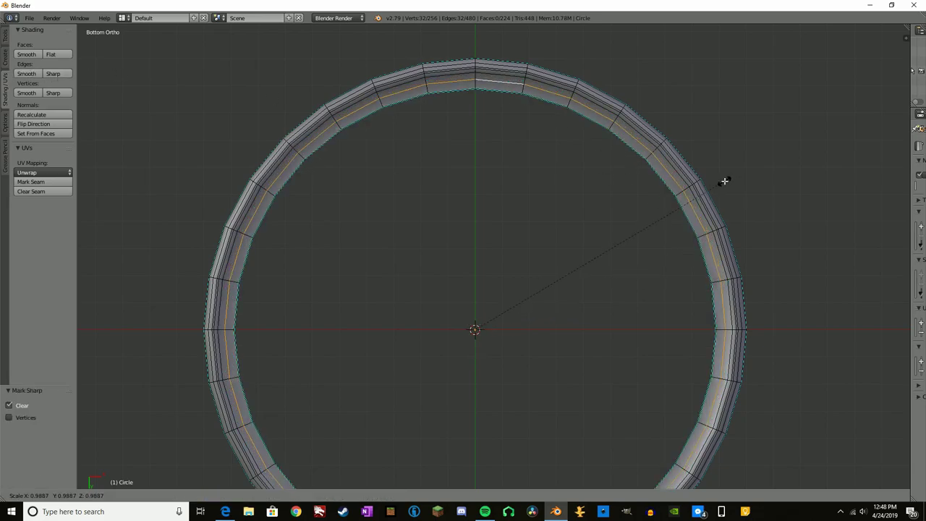
{"action": "left_click", "coordinate": [722, 182]}
{"action": "key", "text": "a"}
Step: Shrink the innermost bottom loop slightly inward and clear its sharp marking
{"action": "right_click", "coordinate": [503, 91], "text": "alt"}
{"action": "mouse_move", "coordinate": [503, 91]}
{"action": "middle_mouse_down"}
{"action": "mouse_move", "coordinate": [620, 189]}
{"action": "mouse_move", "coordinate": [552, 248]}
{"action": "middle_mouse_up"}
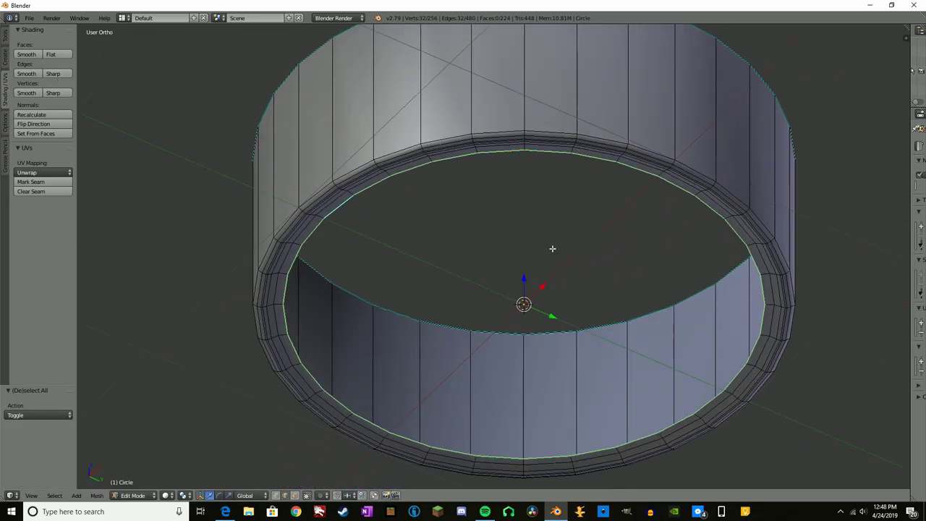
{"action": "scroll", "coordinate": [552, 248], "scroll_direction": "up", "scroll_amount": 2}
{"action": "scroll", "coordinate": [551, 271], "scroll_direction": "down", "scroll_amount": 1}
{"action": "key", "text": "ctrl+KP_1"}
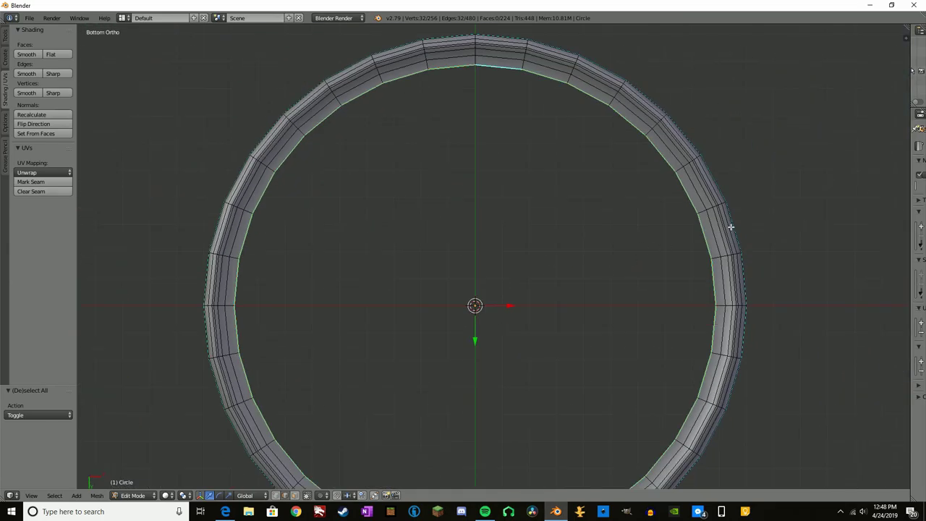
{"action": "key", "text": "s"}
{"action": "left_click", "coordinate": [716, 228]}
{"action": "left_click", "coordinate": [26, 74]}
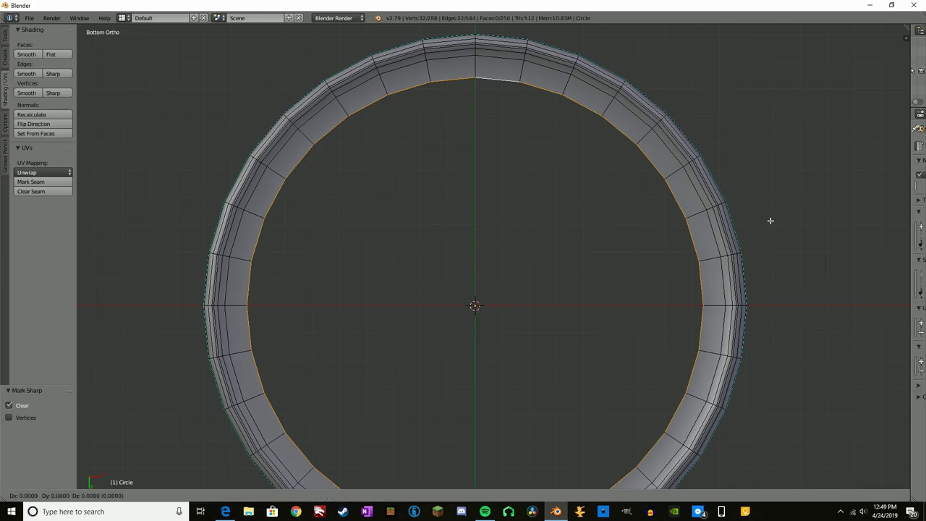
Step: Scale the inner loop inward to widen the ledge and add two loop cuts slid slightly down
{"action": "key", "text": "s"}
{"action": "left_click", "coordinate": [760, 221]}
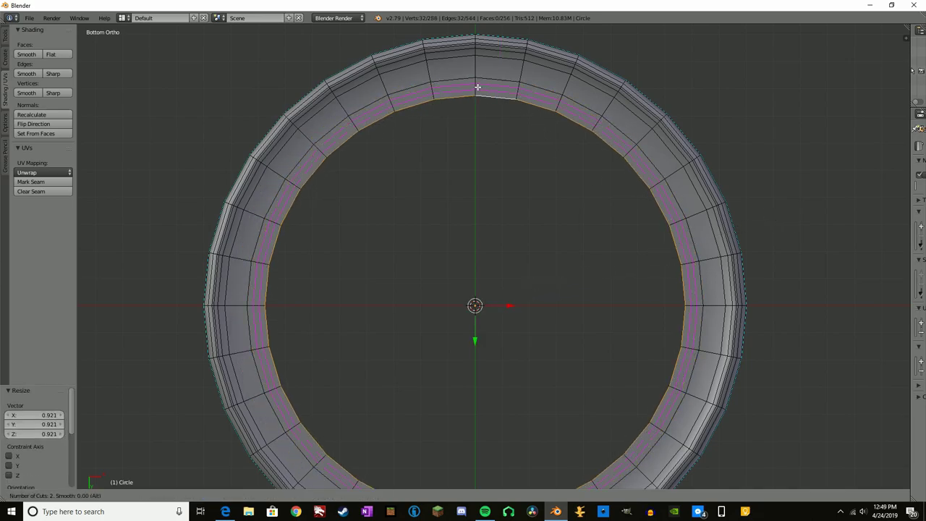
{"action": "left_click", "coordinate": [477, 87]}
{"action": "middle_click_drag", "start_coordinate": [527, 104], "coordinate": [531, 189]}
{"action": "left_click_drag", "start_coordinate": [460, 293], "coordinate": [469, 298]}
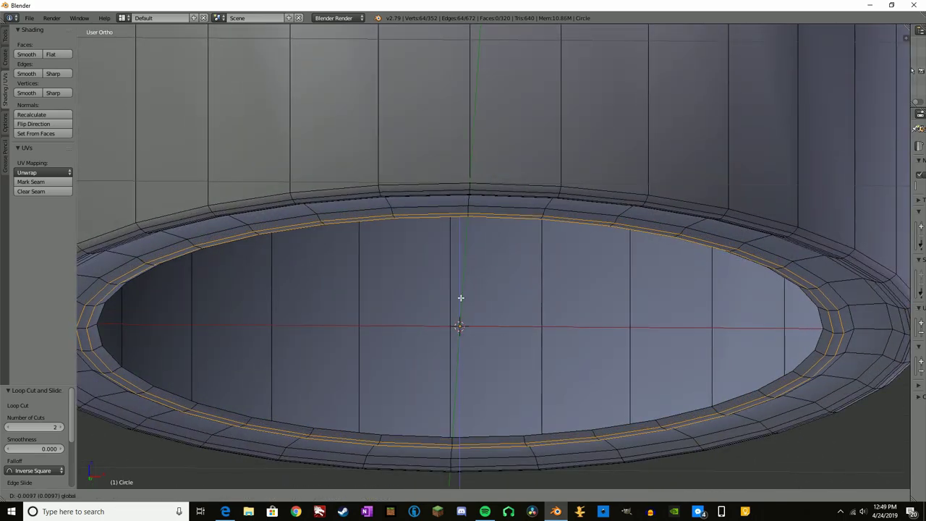
{"action": "key", "text": "ctrl+KP_0"}
{"action": "key", "text": "ctrl+KP_1"}
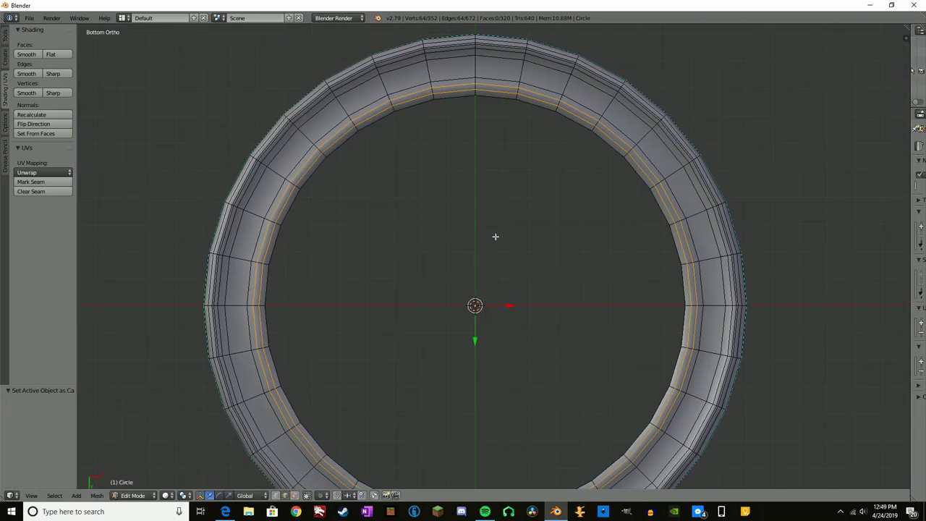
{"action": "scroll", "coordinate": [496, 238], "scroll_direction": "up", "scroll_amount": 2}
Step: Extrude the bottom's inner loop twice, shrinking each new ring inward
{"action": "key", "text": "e"}
{"action": "right_click", "coordinate": [741, 178]}
{"action": "scroll", "coordinate": [741, 178], "scroll_direction": "down", "scroll_amount": 2, "text": "shift"}
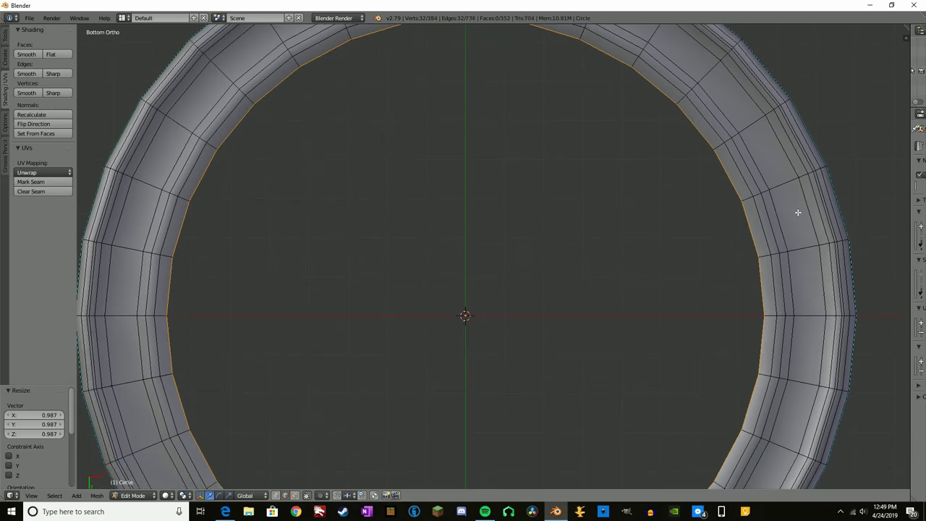
{"action": "key", "text": "s"}
{"action": "left_click", "coordinate": [738, 217]}
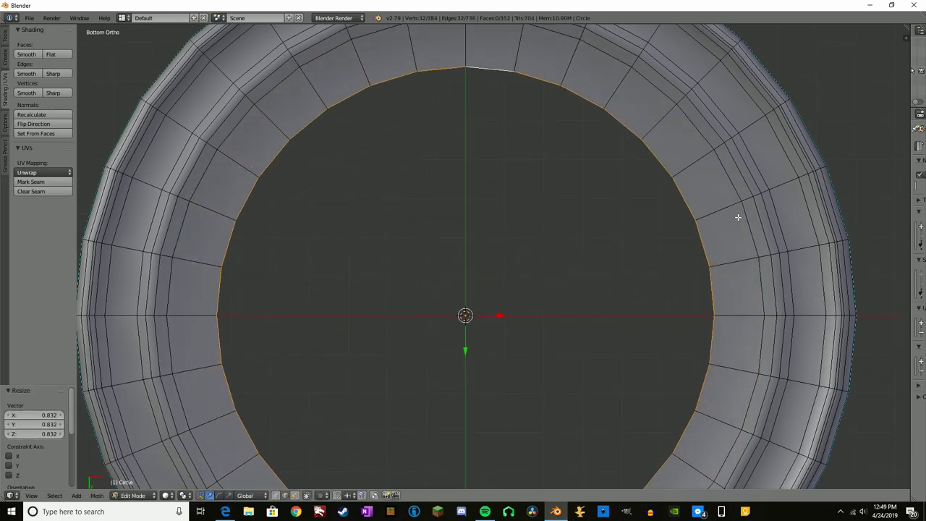
{"action": "key", "text": "e"}
{"action": "key", "text": "s"}
{"action": "left_click", "coordinate": [738, 200]}
{"action": "scroll", "coordinate": [737, 199], "scroll_direction": "down", "scroll_amount": 2, "text": "shift"}
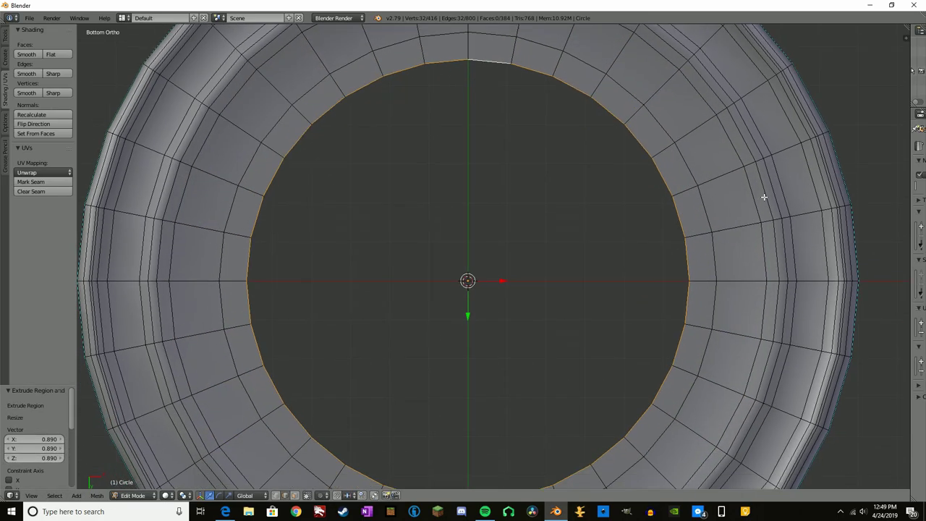
Step: Add two more loop cuts, lower them slightly along Z and scale them slightly inward
{"action": "scroll", "coordinate": [470, 50], "scroll_direction": "up", "scroll_amount": 1}
{"action": "left_click", "coordinate": [471, 50]}
{"action": "right_click", "coordinate": [470, 49]}
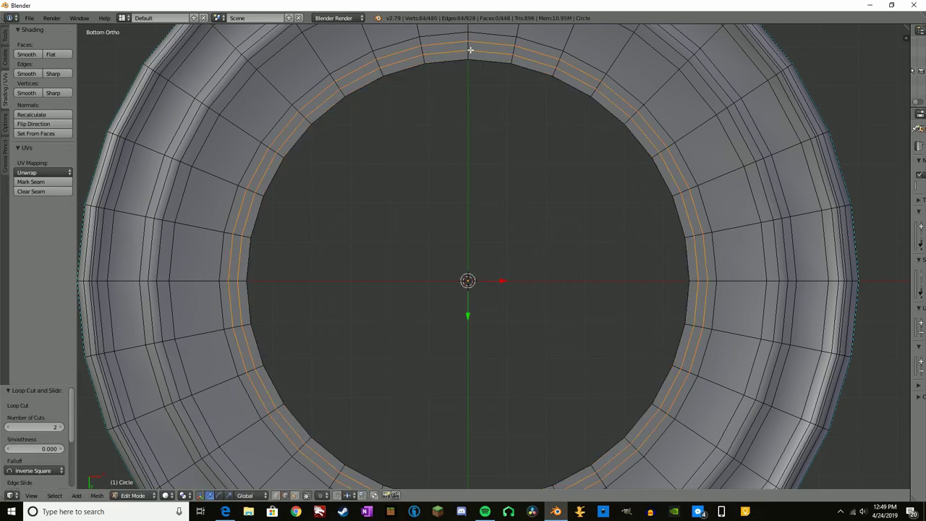
{"action": "key", "text": "KP_1"}
{"action": "key", "text": "g"}
{"action": "key", "text": "z"}
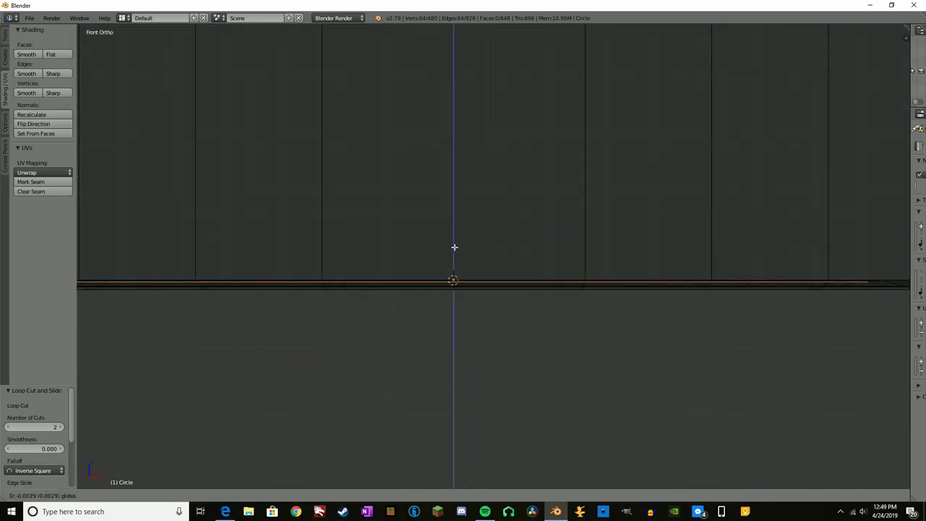
{"action": "left_click", "coordinate": [455, 252]}
{"action": "key", "text": "ctrl+KP_1"}
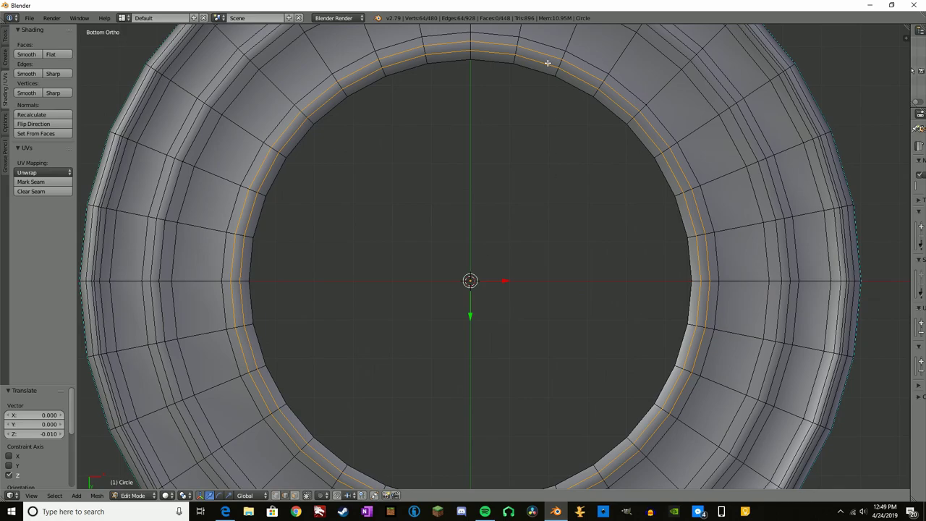
{"action": "key", "text": "s"}
{"action": "left_click", "coordinate": [741, 180]}
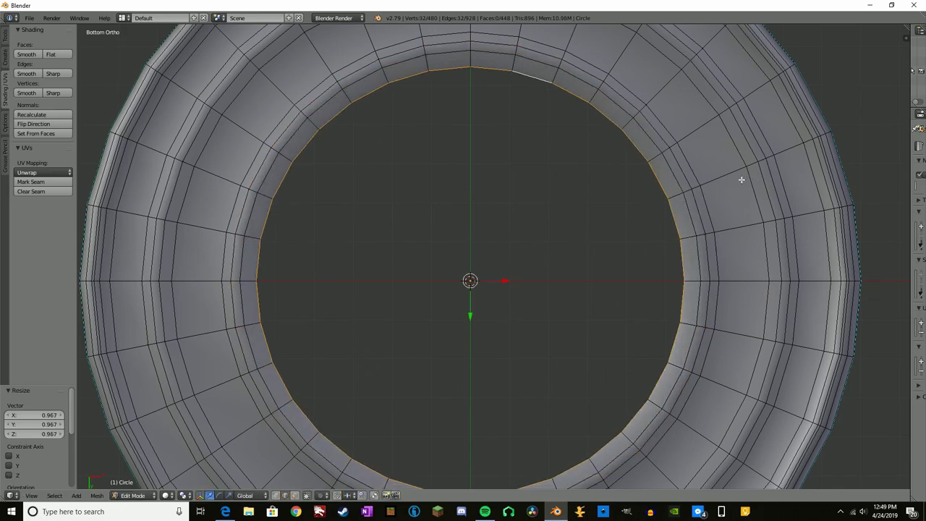
Step: Shrink the inner loop into a small circle, then enlarge it again from the bottom view
{"action": "key", "text": "s"}
{"action": "left_click", "coordinate": [585, 204]}
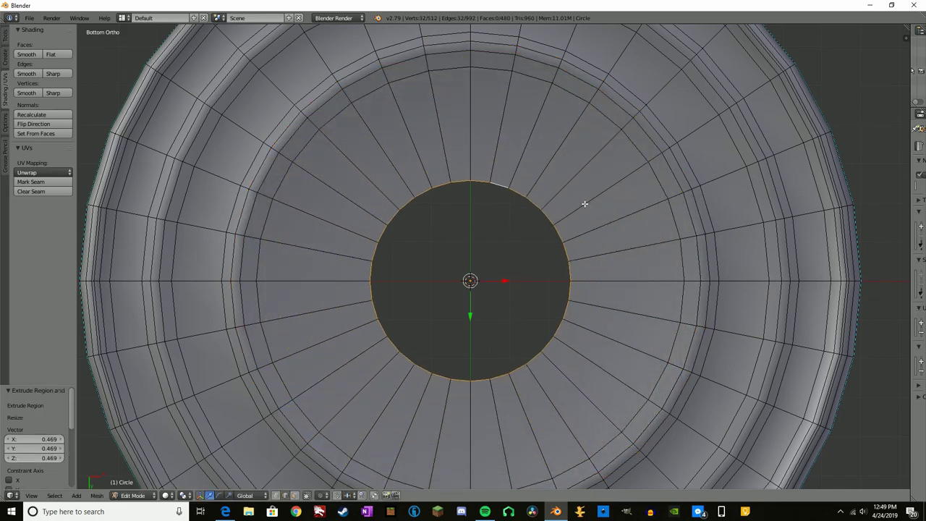
{"action": "mouse_move", "coordinate": [582, 173]}
{"action": "middle_mouse_down"}
{"action": "mouse_move", "coordinate": [585, 262]}
{"action": "mouse_move", "coordinate": [584, 208]}
{"action": "middle_mouse_up"}
{"action": "key", "text": "ctrl+KP_7"}
{"action": "key", "text": "s"}
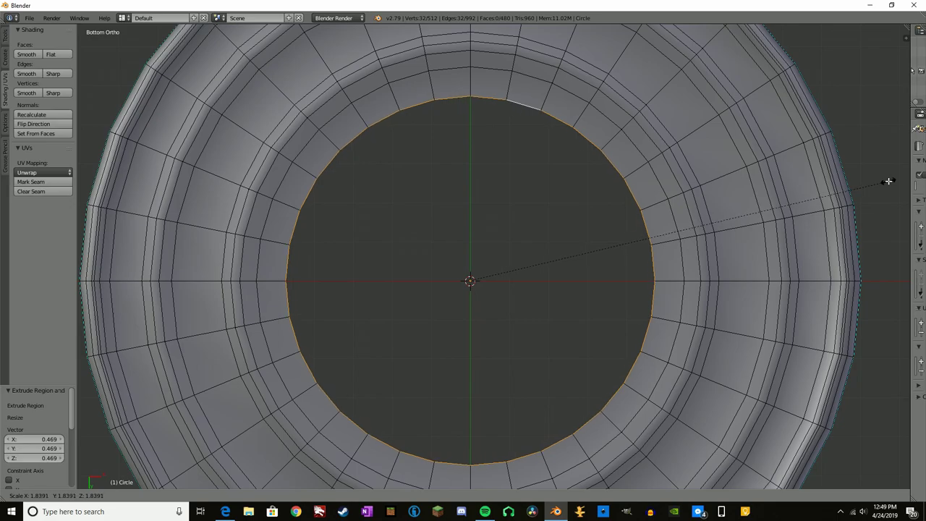
{"action": "left_click", "coordinate": [882, 181]}
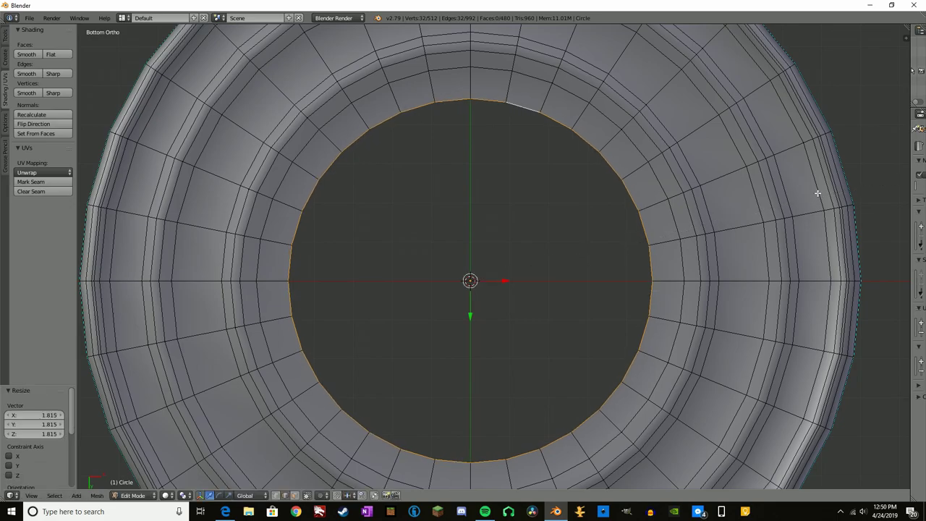
Step: Extrude the inner loop, shrink it inward and lower it slightly along Z
{"action": "key", "text": "e"}
{"action": "right_click", "coordinate": [818, 193]}
{"action": "key", "text": "s"}
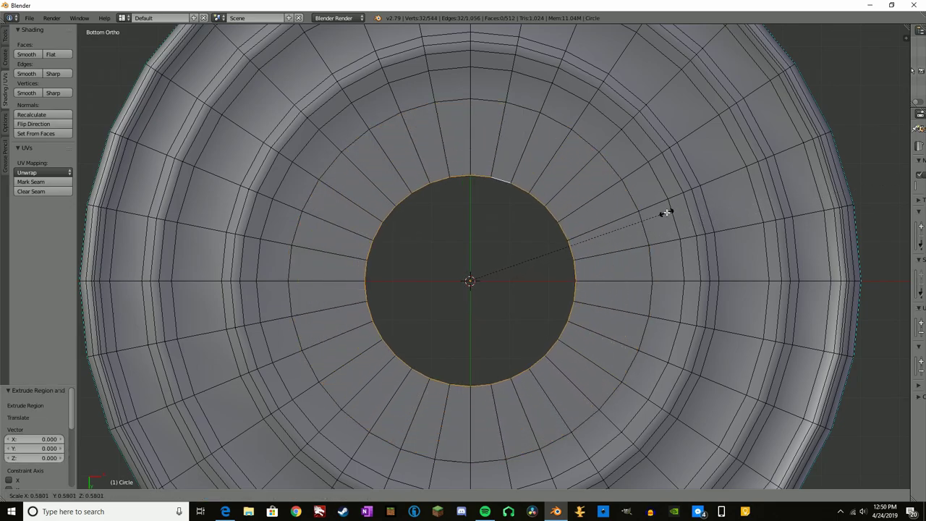
{"action": "left_click", "coordinate": [780, 182]}
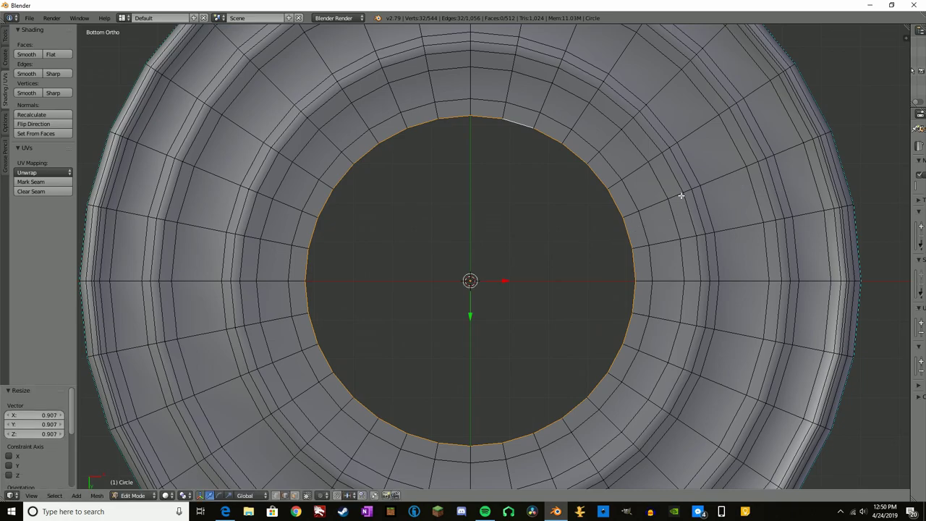
{"action": "key", "text": "ctrl+KP_1"}
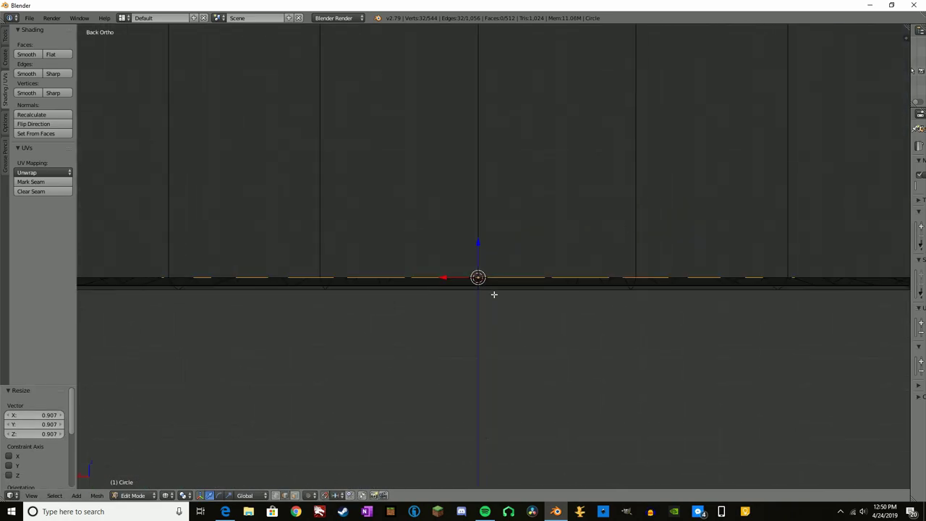
{"action": "key", "text": "g"}
{"action": "key", "text": "z"}
{"action": "left_click", "coordinate": [473, 257]}
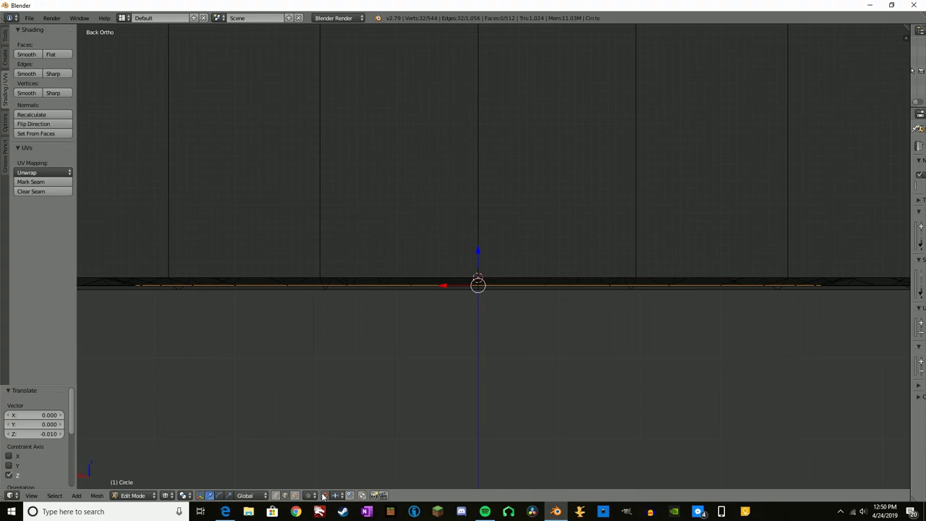
{"action": "key", "text": "g"}
{"action": "key", "text": "z"}
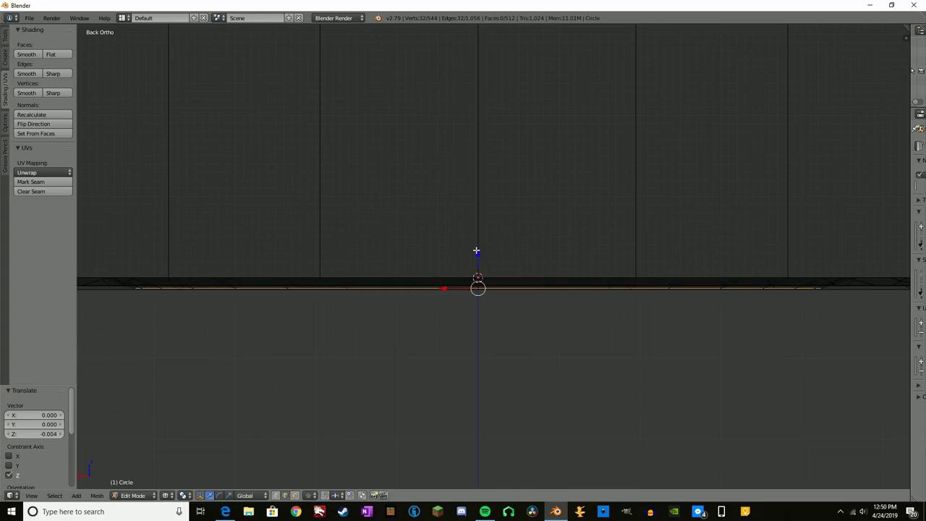
{"action": "key", "text": "ctrl+KP_7"}
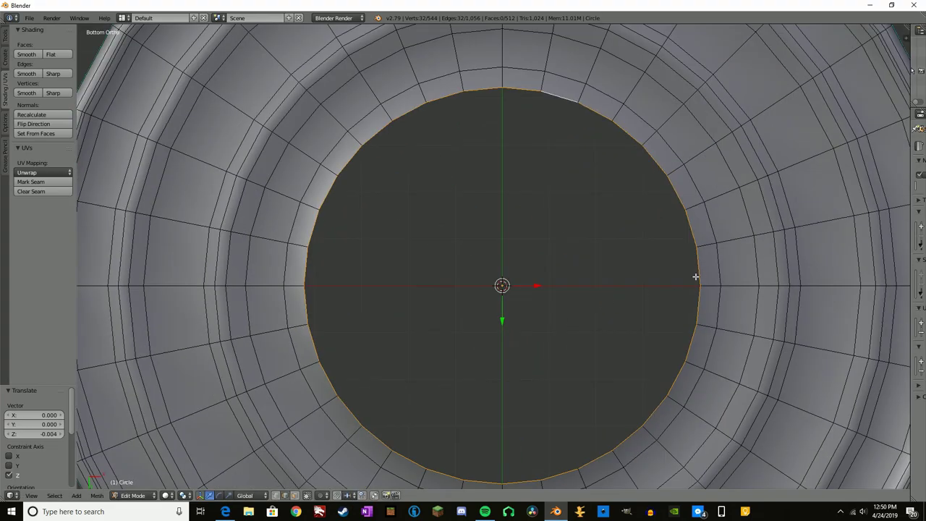
Step: Merge the last inner loop at its centre to close the bottom, then view it in Object Mode
{"action": "right_click", "coordinate": [685, 276]}
{"action": "key", "text": "w"}
{"action": "left_click", "coordinate": [663, 295]}
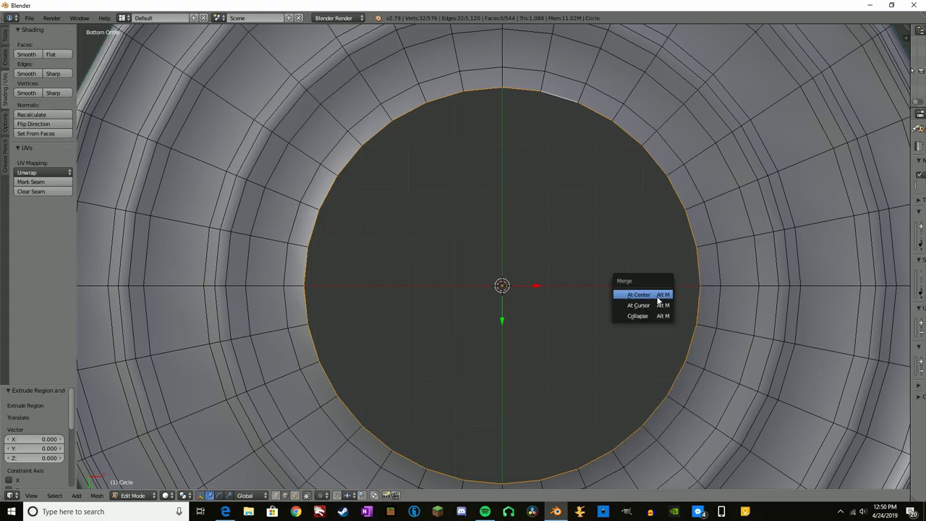
{"action": "left_click", "coordinate": [654, 296]}
{"action": "key", "text": "a"}
{"action": "key", "text": "Tab"}
{"action": "mouse_move", "coordinate": [641, 258]}
{"action": "middle_mouse_down"}
{"action": "mouse_move", "coordinate": [587, 338]}
{"action": "mouse_move", "coordinate": [632, 237]}
{"action": "middle_mouse_up"}
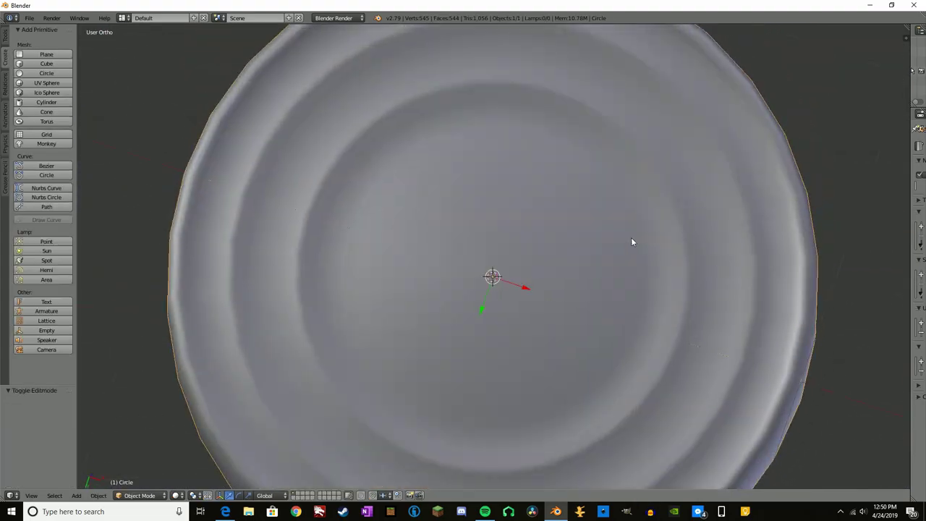
{"action": "scroll", "coordinate": [622, 275], "scroll_direction": "down", "scroll_amount": 5}
{"action": "mouse_move", "coordinate": [614, 316]}
{"action": "middle_mouse_down"}
{"action": "mouse_move", "coordinate": [581, 343]}
{"action": "mouse_move", "coordinate": [552, 234]}
{"action": "mouse_move", "coordinate": [564, 145]}
{"action": "middle_mouse_up"}
{"action": "scroll", "coordinate": [582, 318], "scroll_direction": "up", "scroll_amount": 5}
Step: In Edit Mode, nudge the selection slightly along the vertical axis
{"action": "key", "text": "Tab"}
{"action": "scroll", "coordinate": [333, 297], "scroll_direction": "up", "scroll_amount": 4}
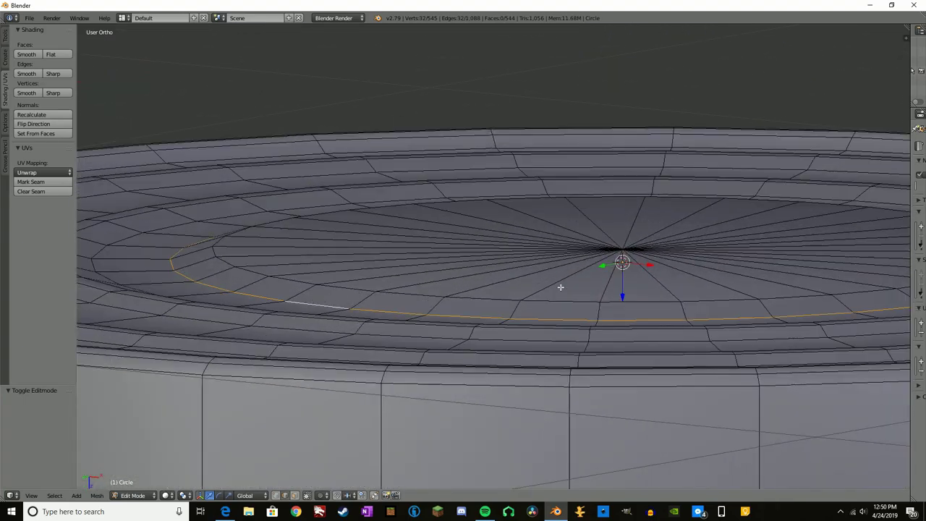
{"action": "left_click_drag", "start_coordinate": [622, 293], "coordinate": [626, 295]}
{"action": "left_click", "coordinate": [626, 297]}
{"action": "scroll", "coordinate": [587, 290], "scroll_direction": "down", "scroll_amount": 3}
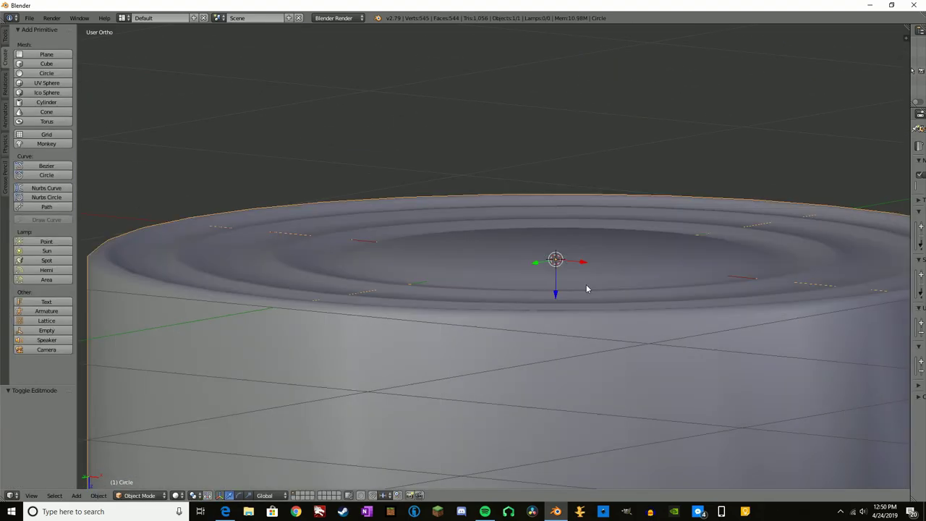
Step: Bevel the edge ring around the centre of the base into a doubled loop
{"action": "mouse_move", "coordinate": [587, 290]}
{"action": "middle_mouse_down"}
{"action": "mouse_move", "coordinate": [626, 316]}
{"action": "mouse_move", "coordinate": [578, 274]}
{"action": "mouse_move", "coordinate": [440, 317]}
{"action": "middle_mouse_up"}
{"action": "scroll", "coordinate": [578, 274], "scroll_direction": "up", "scroll_amount": 3}
{"action": "key", "text": "a"}
{"action": "right_click", "coordinate": [440, 317], "text": "alt"}
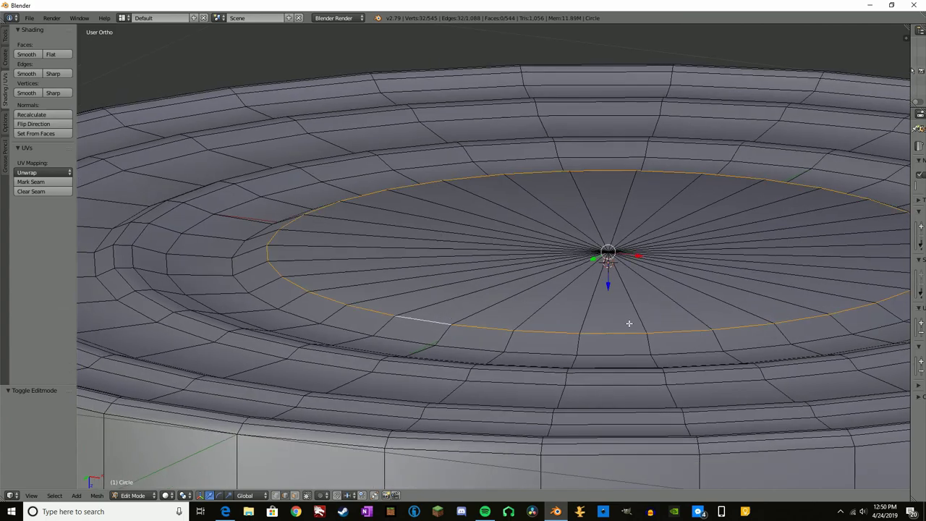
{"action": "left_click", "coordinate": [632, 325]}
{"action": "scroll", "coordinate": [627, 327], "scroll_direction": "down", "scroll_amount": 3}
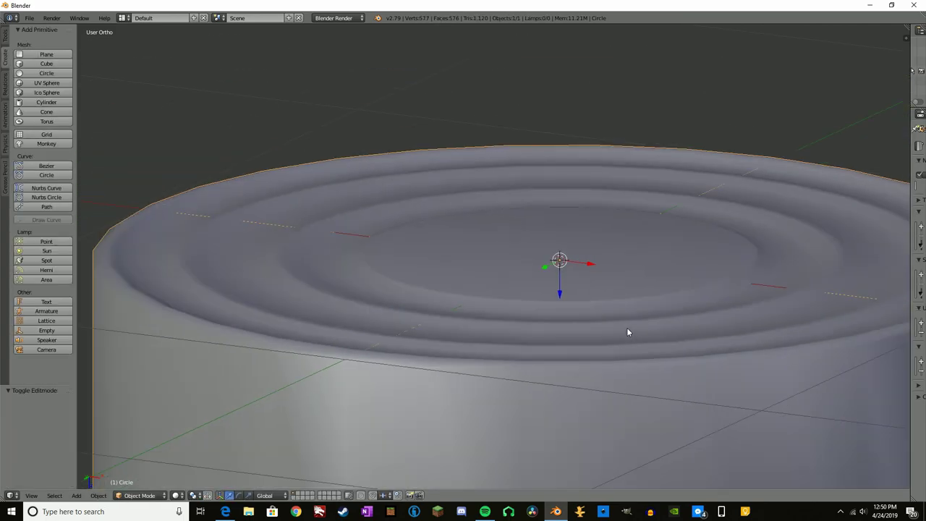
{"action": "middle_click_drag", "start_coordinate": [627, 327], "coordinate": [603, 448]}
{"action": "scroll", "coordinate": [603, 448], "scroll_direction": "down", "scroll_amount": 3}
Step: Check the bevel in Object Mode, undoing and redoing it to compare
{"action": "key", "text": "Tab"}
{"action": "key", "text": "Tab"}
{"action": "scroll", "coordinate": [625, 299], "scroll_direction": "up", "scroll_amount": 4}
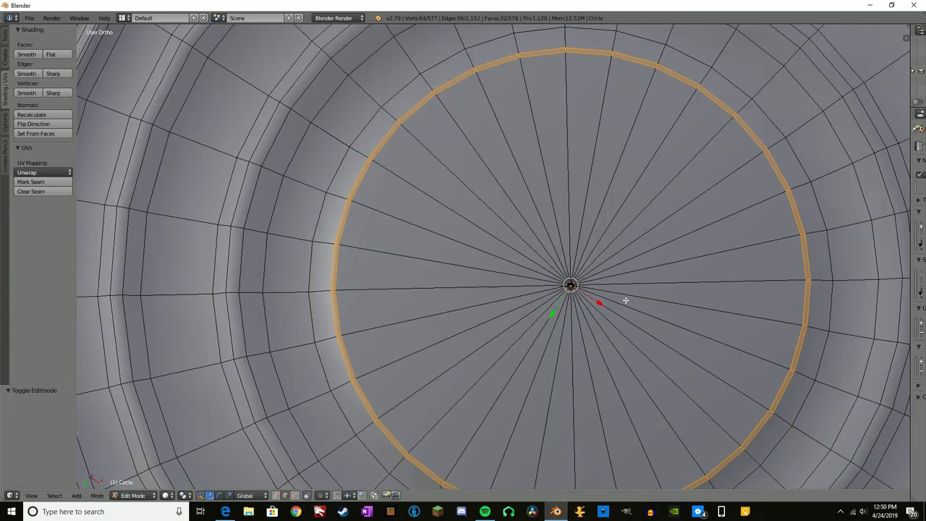
{"action": "key", "text": "ctrl+z"}
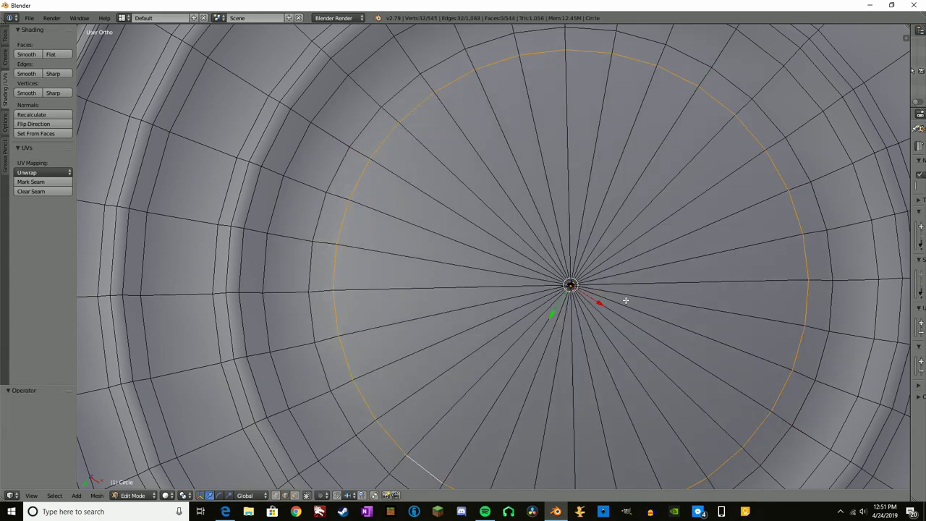
{"action": "key", "text": "ctrl+shift+z"}
{"action": "key", "text": "Tab"}
Step: Look down into the open can and return to Edit Mode with nothing selected
{"action": "mouse_move", "coordinate": [633, 304]}
{"action": "middle_mouse_down"}
{"action": "mouse_move", "coordinate": [629, 360]}
{"action": "mouse_move", "coordinate": [627, 332]}
{"action": "middle_mouse_up"}
{"action": "scroll", "coordinate": [626, 340], "scroll_direction": "up", "scroll_amount": 2}
{"action": "middle_click_drag", "start_coordinate": [541, 240], "coordinate": [552, 367]}
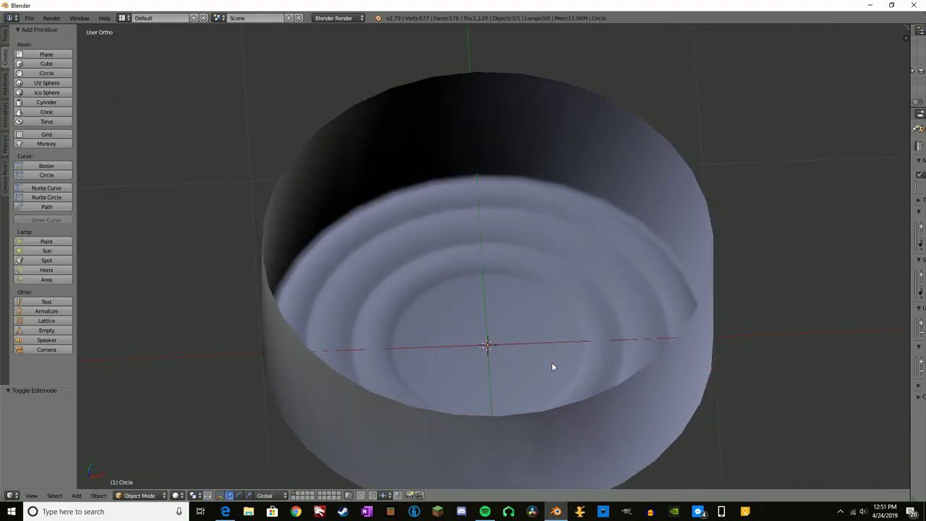
{"action": "key", "text": "Tab"}
{"action": "key", "text": "a"}
{"action": "scroll", "coordinate": [555, 334], "scroll_direction": "down", "scroll_amount": 3}
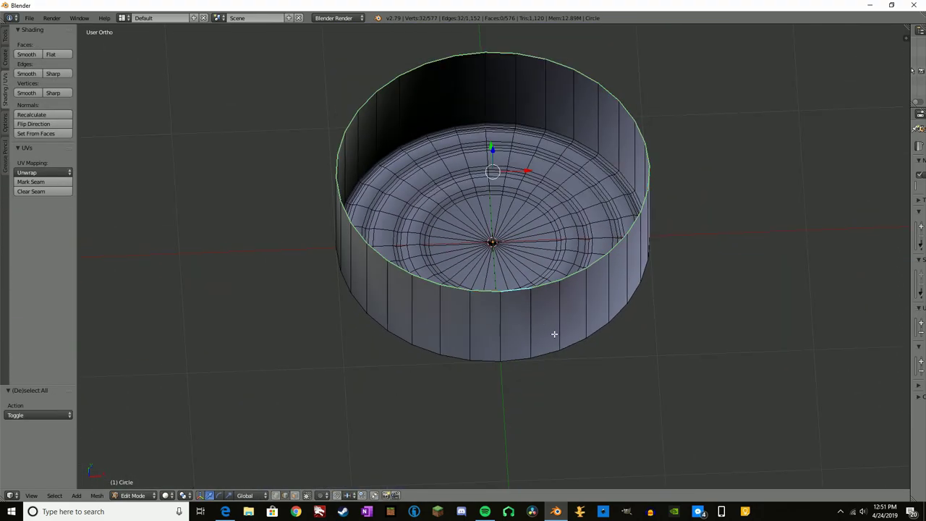
Step: Merge the inner cup into a flat top using W > Merge
{"action": "key", "text": "e"}
{"action": "key", "text": "Escape"}
{"action": "key", "text": "w"}
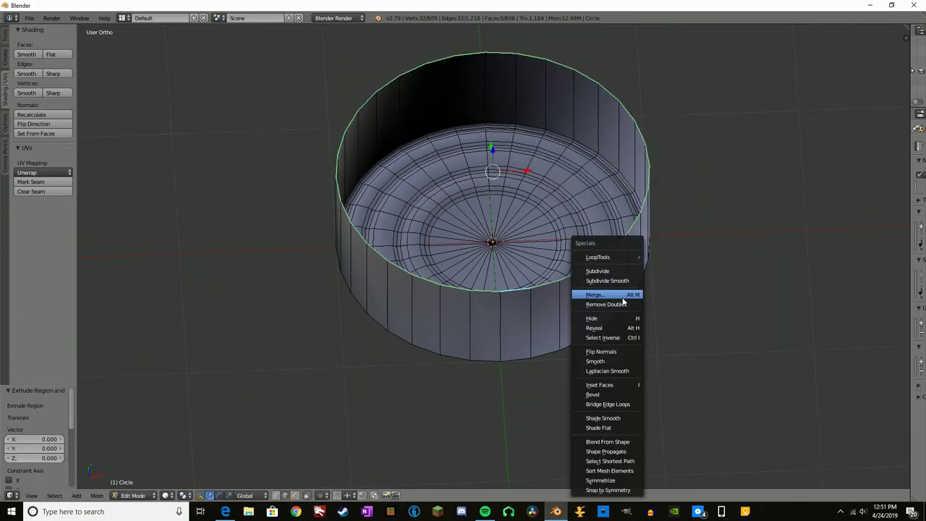
{"action": "left_click", "coordinate": [622, 297]}
{"action": "left_click", "coordinate": [621, 296]}
{"action": "key", "text": "a"}
Step: Extrude the top rim edge loop and scale it outward slightly to 1.014
{"action": "key", "text": "KP_1"}
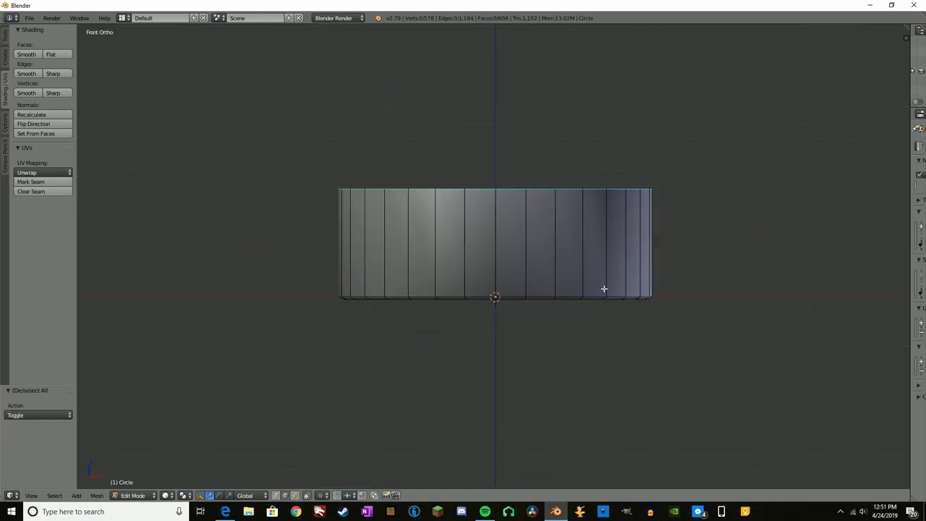
{"action": "middle_click_drag", "start_coordinate": [604, 288], "coordinate": [600, 341]}
{"action": "scroll", "coordinate": [573, 325], "scroll_direction": "up", "scroll_amount": 3}
{"action": "scroll", "coordinate": [573, 325], "scroll_direction": "up", "scroll_amount": 2}
{"action": "right_click", "coordinate": [501, 295], "text": "alt"}
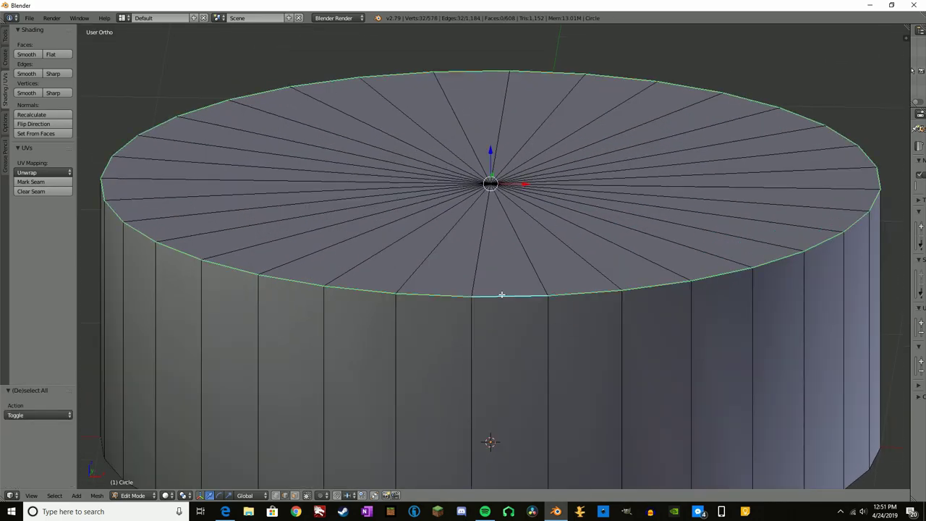
{"action": "key", "text": "e"}
{"action": "key", "text": "s"}
{"action": "left_click", "coordinate": [536, 297]}
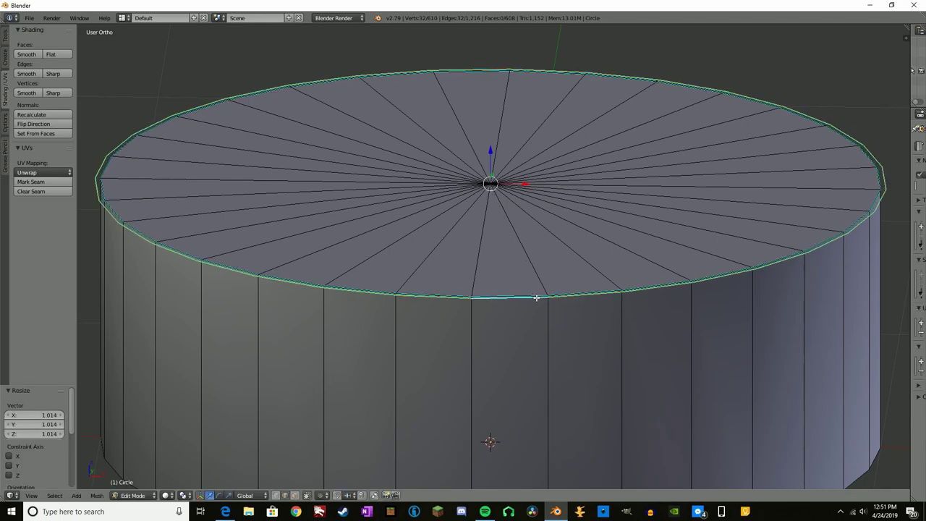
Step: Lower the widened rim slightly along Z, then extrude the loop again upward
{"action": "key", "text": "g"}
{"action": "key", "text": "z"}
{"action": "key", "text": "KP_1"}
{"action": "left_click", "coordinate": [495, 161]}
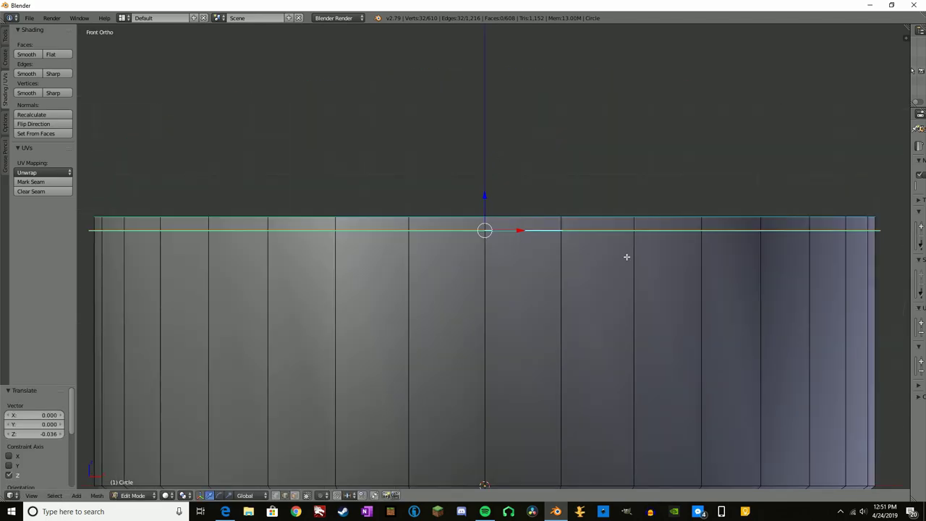
{"action": "key", "text": "g"}
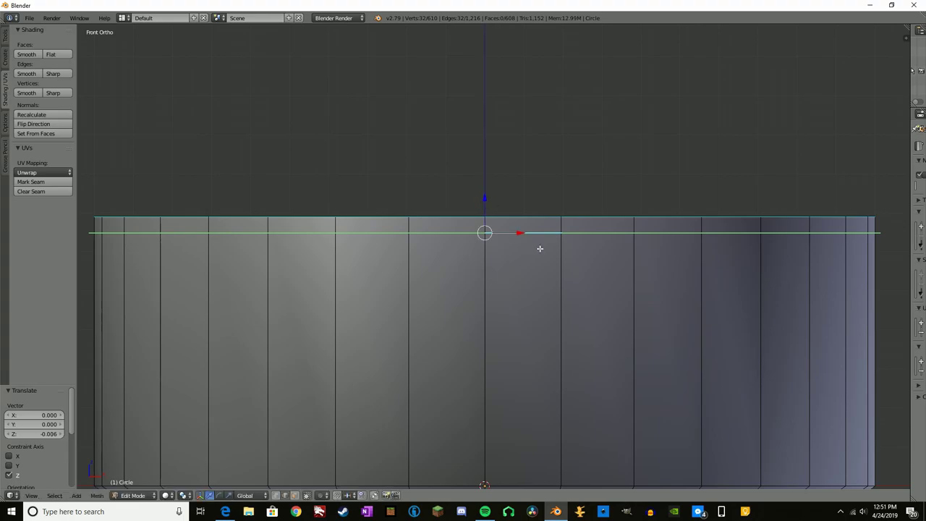
{"action": "middle_click_drag", "start_coordinate": [555, 248], "coordinate": [533, 273]}
{"action": "key", "text": "e"}
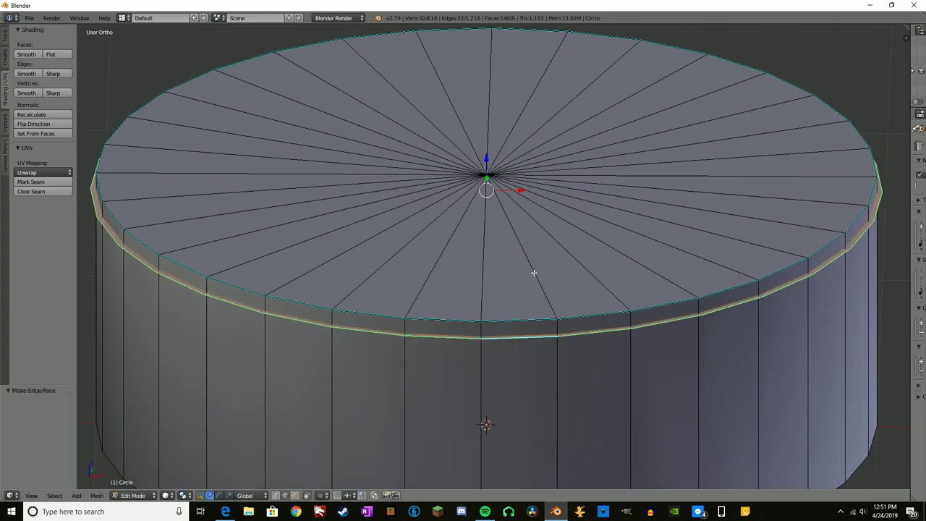
{"action": "key", "text": "KP_1"}
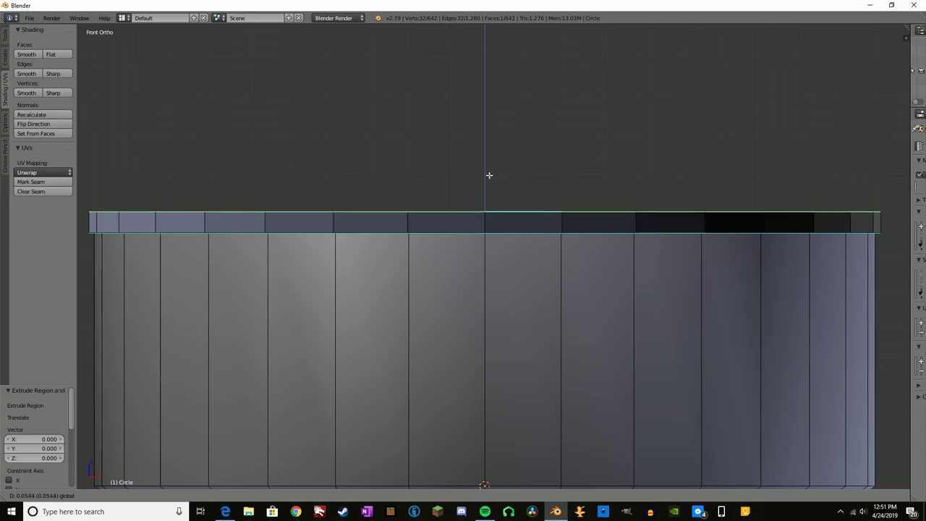
Step: Confirm the lip's height and delete only the faces of the top selection
{"action": "left_click", "coordinate": [490, 174]}
{"action": "middle_click_drag", "start_coordinate": [490, 174], "coordinate": [487, 338]}
{"action": "key", "text": "x"}
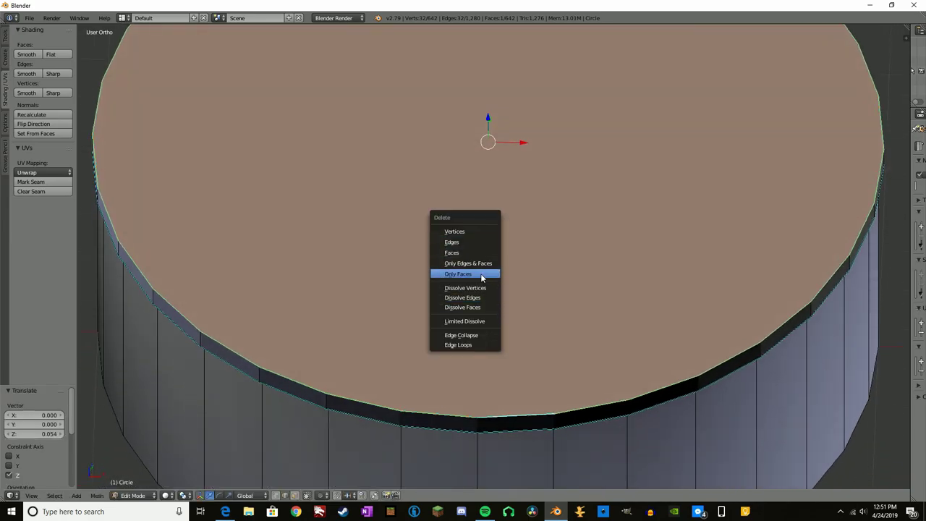
{"action": "left_click", "coordinate": [482, 275]}
{"action": "scroll", "coordinate": [496, 378], "scroll_direction": "down", "scroll_amount": 4}
{"action": "scroll", "coordinate": [474, 338], "scroll_direction": "up", "scroll_amount": 3}
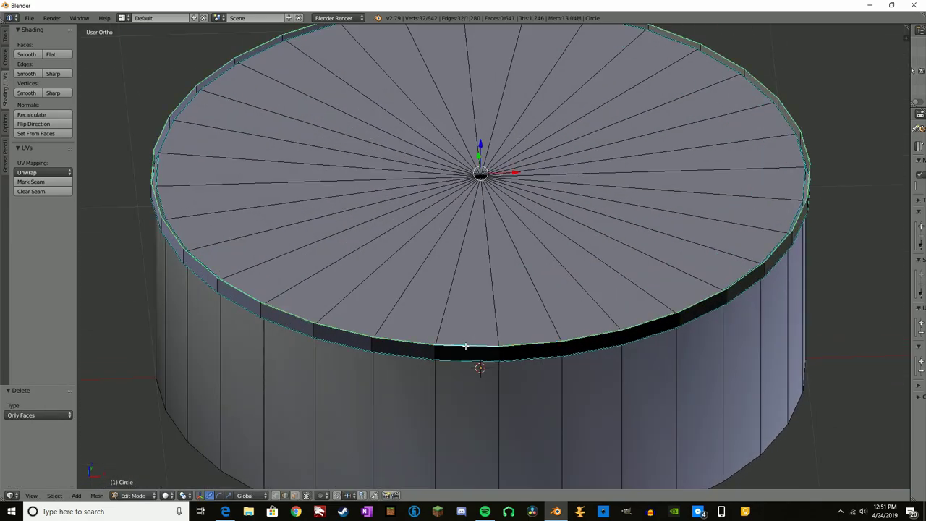
Step: Raise the top rim slightly along Z
{"action": "key", "text": "KP_1"}
{"action": "scroll", "coordinate": [492, 246], "scroll_direction": "up", "scroll_amount": 2}
{"action": "key", "text": "g"}
{"action": "key", "text": "z"}
{"action": "left_click", "coordinate": [483, 170]}
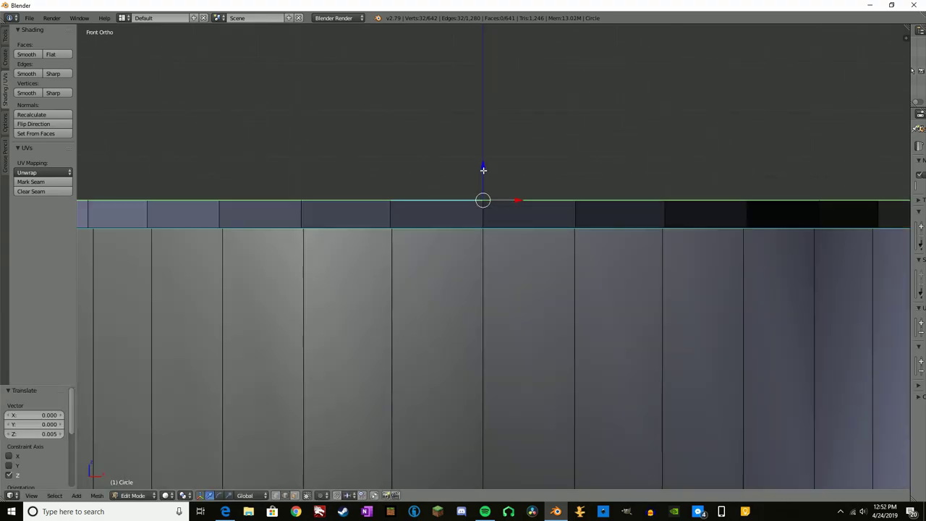
{"action": "middle_click_drag", "start_coordinate": [483, 170], "coordinate": [484, 215]}
Step: Extrude the rim and scale it inward to 0.962
{"action": "key", "text": "e"}
{"action": "key", "text": "s"}
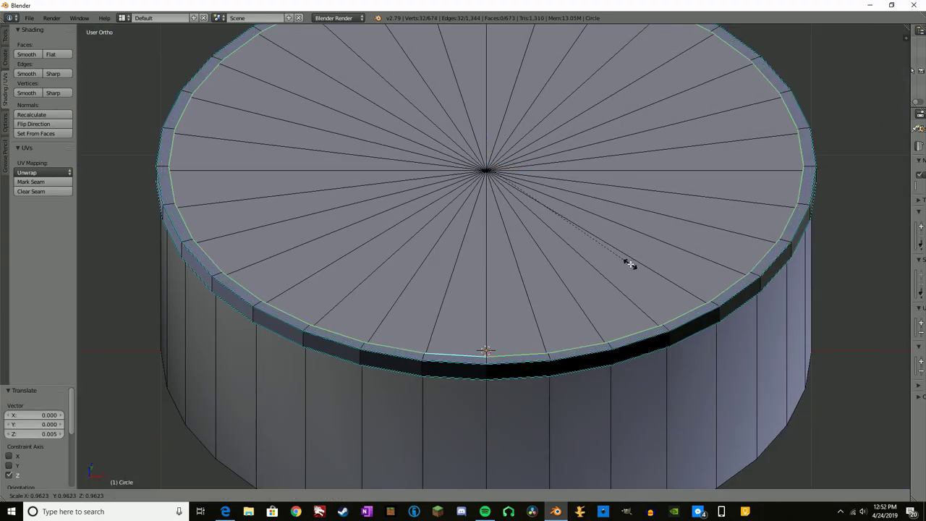
{"action": "left_click", "coordinate": [630, 265]}
{"action": "scroll", "coordinate": [574, 302], "scroll_direction": "down", "scroll_amount": 2}
{"action": "middle_click_drag", "start_coordinate": [574, 302], "coordinate": [558, 430]}
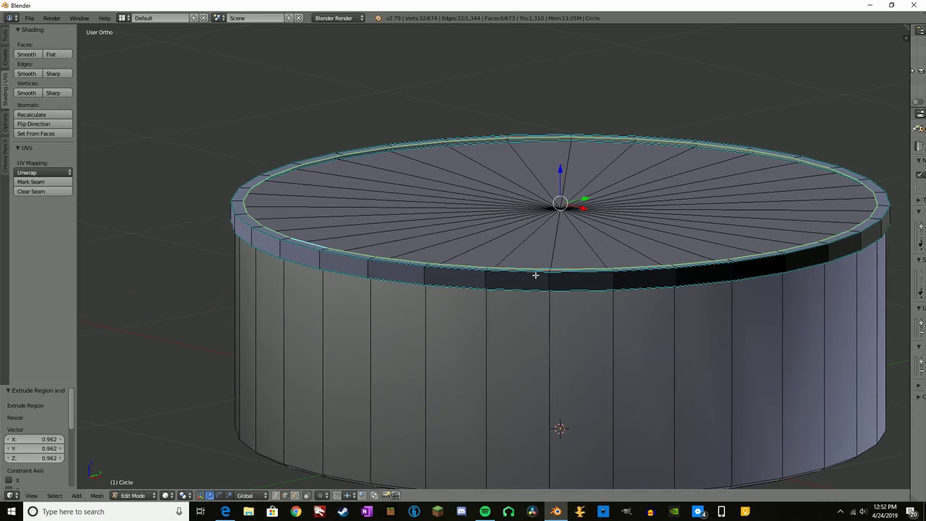
{"action": "key", "text": "KP_1"}
{"action": "key", "text": "a"}
Step: Toggle to Object Mode to check the new inner ledge from above
{"action": "key", "text": "Tab"}
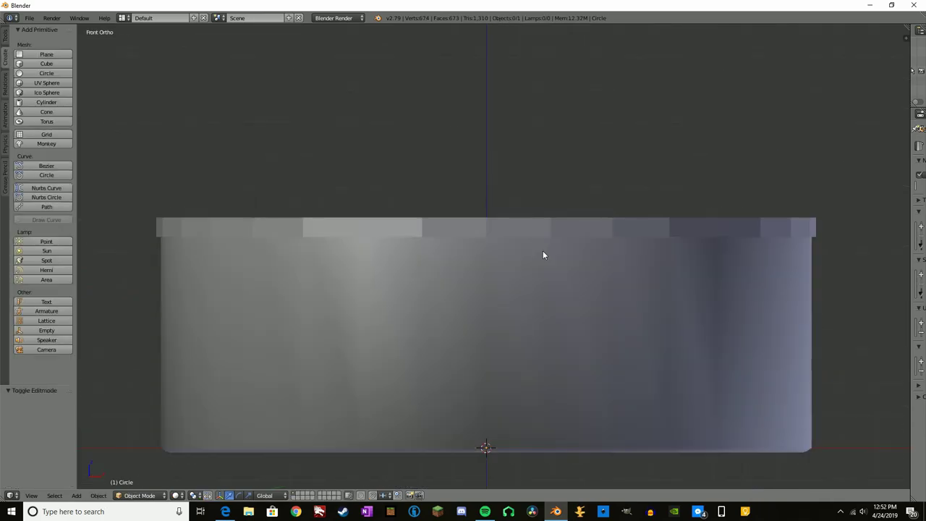
{"action": "key", "text": "Tab"}
{"action": "key", "text": "Tab"}
{"action": "mouse_move", "coordinate": [386, 239]}
{"action": "middle_mouse_down"}
{"action": "mouse_move", "coordinate": [490, 258]}
{"action": "mouse_move", "coordinate": [418, 304]}
{"action": "middle_mouse_up"}
{"action": "key", "text": "Tab"}
Step: Inspect the can top from low and high angles, switching between Object and Edit Mode
{"action": "key", "text": "a"}
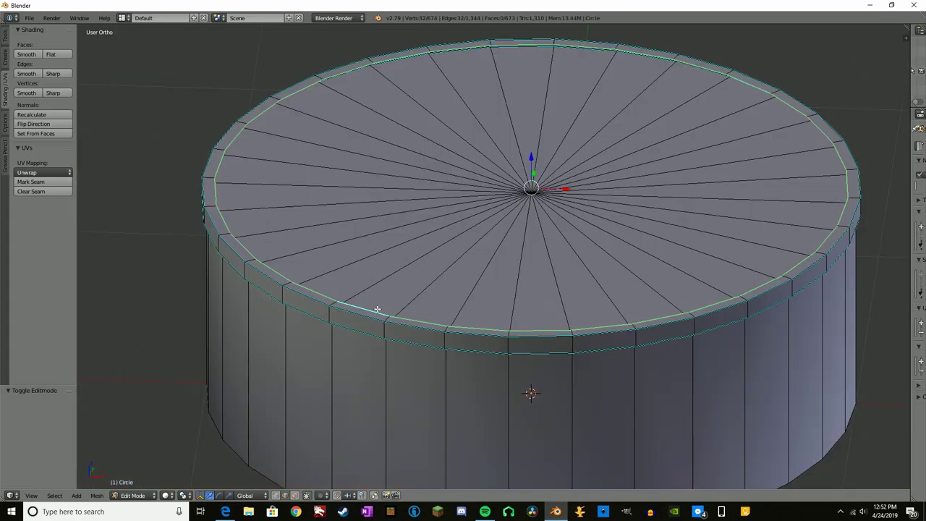
{"action": "middle_click_drag", "start_coordinate": [503, 204], "coordinate": [510, 145]}
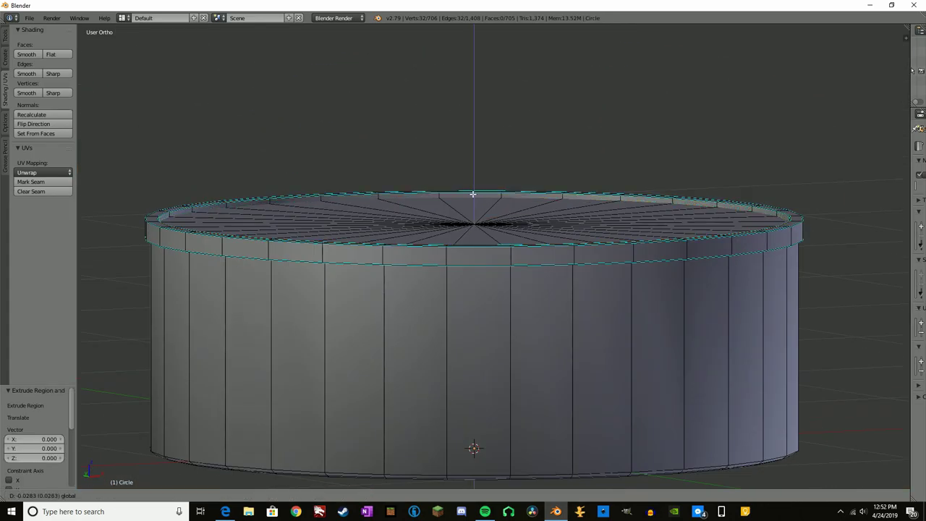
{"action": "key", "text": "Tab"}
{"action": "scroll", "coordinate": [519, 242], "scroll_direction": "down", "scroll_amount": 2}
{"action": "mouse_move", "coordinate": [519, 242]}
{"action": "middle_mouse_down"}
{"action": "mouse_move", "coordinate": [534, 289]}
{"action": "mouse_move", "coordinate": [527, 304]}
{"action": "middle_mouse_up"}
{"action": "key", "text": "Tab"}
{"action": "scroll", "coordinate": [527, 305], "scroll_direction": "up", "scroll_amount": 3}
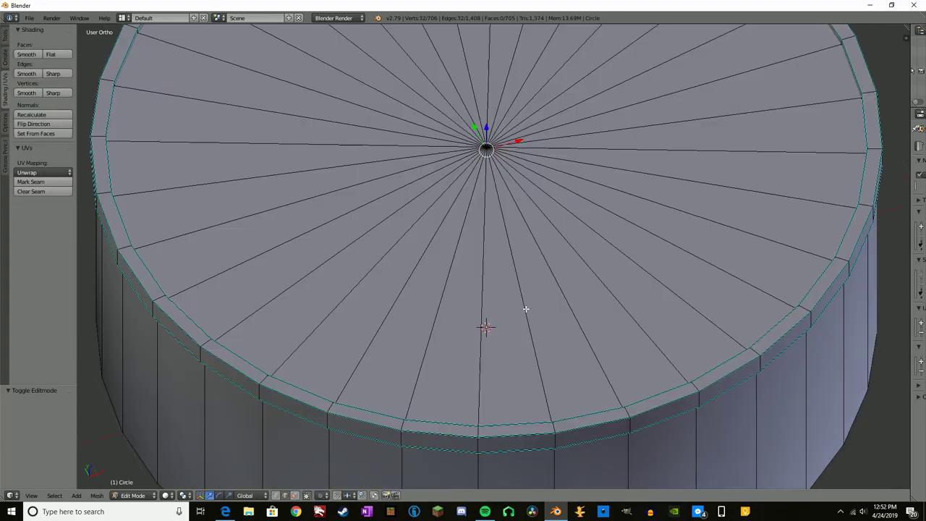
{"action": "scroll", "coordinate": [534, 309], "scroll_direction": "down", "scroll_amount": 2}
Step: Delete the top's centre vertex with X > Vertices, then remove the remaining end faces
{"action": "left_click", "coordinate": [275, 496]}
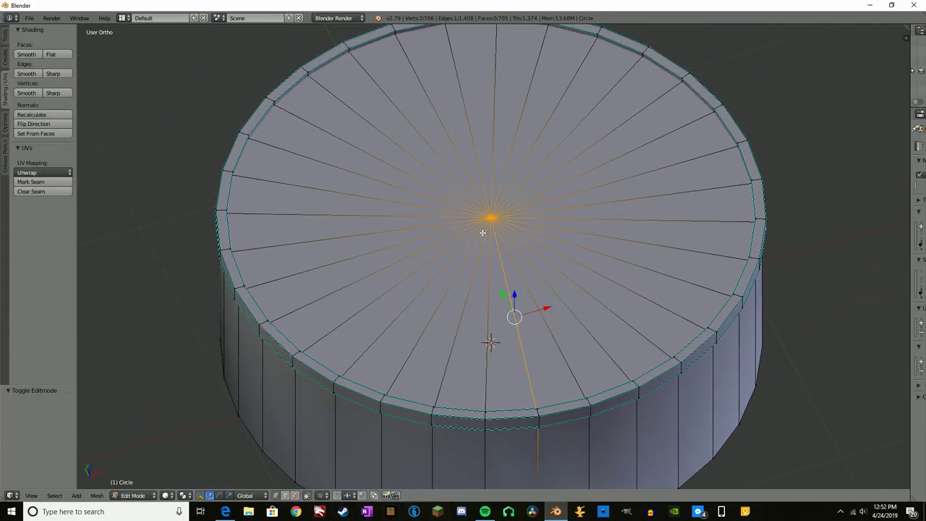
{"action": "right_click", "coordinate": [491, 217]}
{"action": "key", "text": "x"}
{"action": "left_click", "coordinate": [470, 174]}
{"action": "mouse_move", "coordinate": [470, 176]}
{"action": "middle_mouse_down"}
{"action": "mouse_move", "coordinate": [427, 138]}
{"action": "mouse_move", "coordinate": [270, 155]}
{"action": "mouse_move", "coordinate": [352, 93]}
{"action": "mouse_move", "coordinate": [341, 130]}
{"action": "middle_mouse_up"}
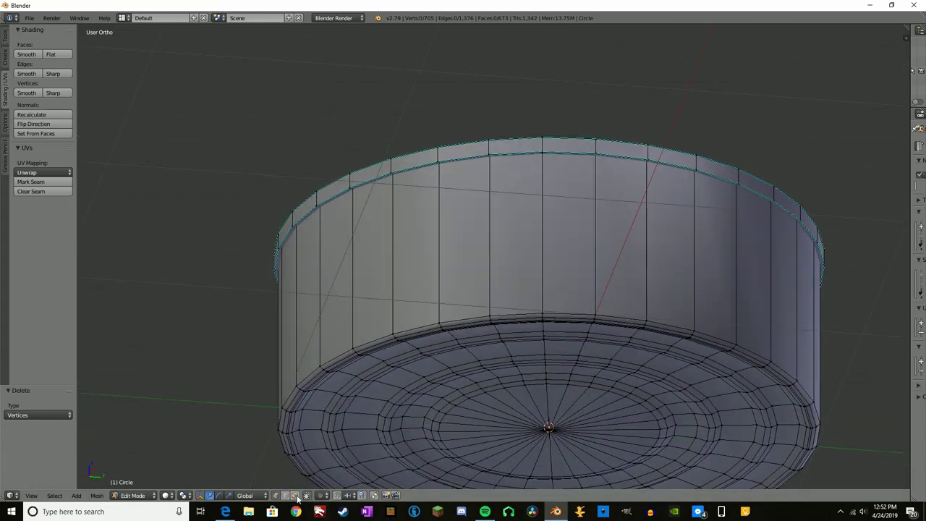
{"action": "key", "text": "x"}
{"action": "mouse_move", "coordinate": [457, 202]}
{"action": "middle_mouse_down"}
{"action": "mouse_move", "coordinate": [449, 315]}
{"action": "mouse_move", "coordinate": [466, 190]}
{"action": "mouse_move", "coordinate": [467, 271]}
{"action": "mouse_move", "coordinate": [296, 503]}
{"action": "middle_mouse_up"}
{"action": "left_click", "coordinate": [427, 334]}
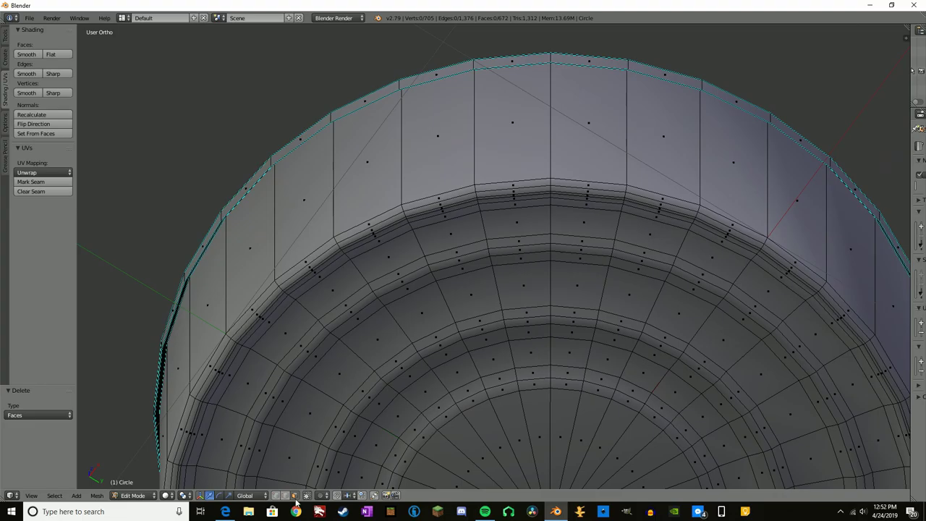
Step: Extrude the open rim loop inward, scaled to 0.965
{"action": "left_click", "coordinate": [424, 83], "text": "alt"}
{"action": "key", "text": "e"}
{"action": "middle_click_drag", "start_coordinate": [446, 207], "coordinate": [569, 231]}
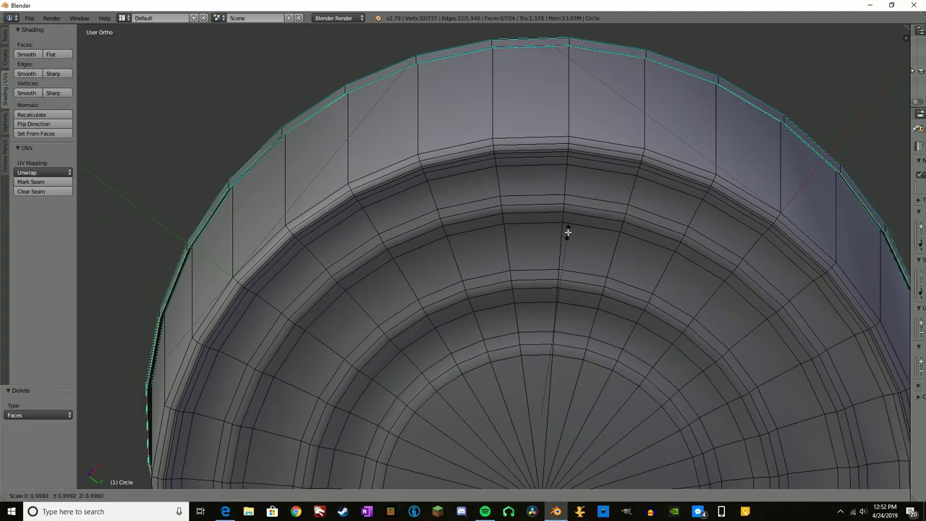
{"action": "left_click", "coordinate": [514, 209]}
{"action": "mouse_move", "coordinate": [514, 209]}
{"action": "middle_mouse_down"}
{"action": "mouse_move", "coordinate": [358, 326]}
{"action": "mouse_move", "coordinate": [385, 296]}
{"action": "mouse_move", "coordinate": [451, 277]}
{"action": "mouse_move", "coordinate": [506, 325]}
{"action": "mouse_move", "coordinate": [376, 254]}
{"action": "mouse_move", "coordinate": [386, 226]}
{"action": "mouse_move", "coordinate": [409, 249]}
{"action": "mouse_move", "coordinate": [345, 391]}
{"action": "middle_mouse_up"}
{"action": "key", "text": "a"}
Step: Check the open can in wireframe from the front, then view it from the top (Numpad 7)
{"action": "key", "text": "z"}
{"action": "key", "text": "KP_1"}
{"action": "key", "text": "z"}
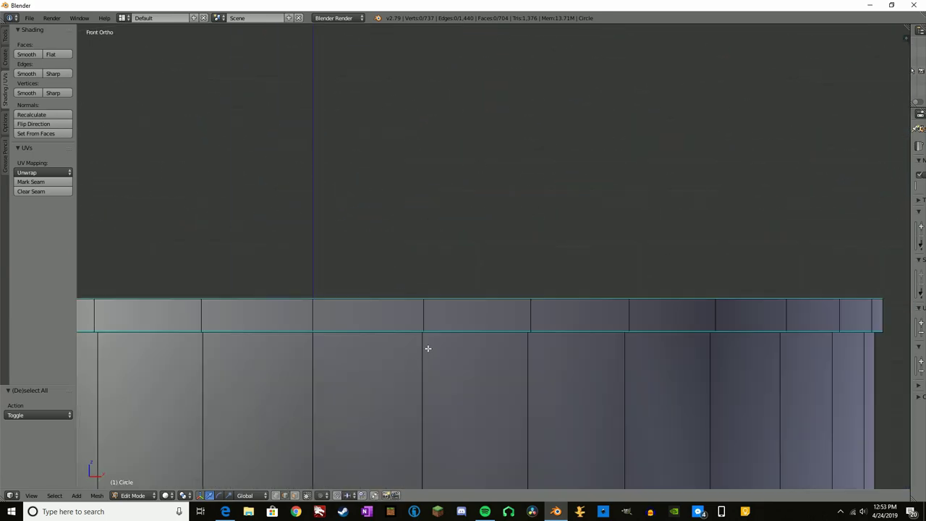
{"action": "key", "text": "z"}
{"action": "mouse_move", "coordinate": [447, 305]}
{"action": "middle_mouse_down"}
{"action": "mouse_move", "coordinate": [440, 352]}
{"action": "mouse_move", "coordinate": [463, 358]}
{"action": "middle_mouse_up"}
{"action": "key", "text": "z"}
{"action": "key", "text": "KP_7"}
{"action": "scroll", "coordinate": [464, 356], "scroll_direction": "down", "scroll_amount": 4}
Step: Extrude the outer ring and scale it inward
{"action": "scroll", "coordinate": [547, 265], "scroll_direction": "down", "scroll_amount": 1}
{"action": "key", "text": "e"}
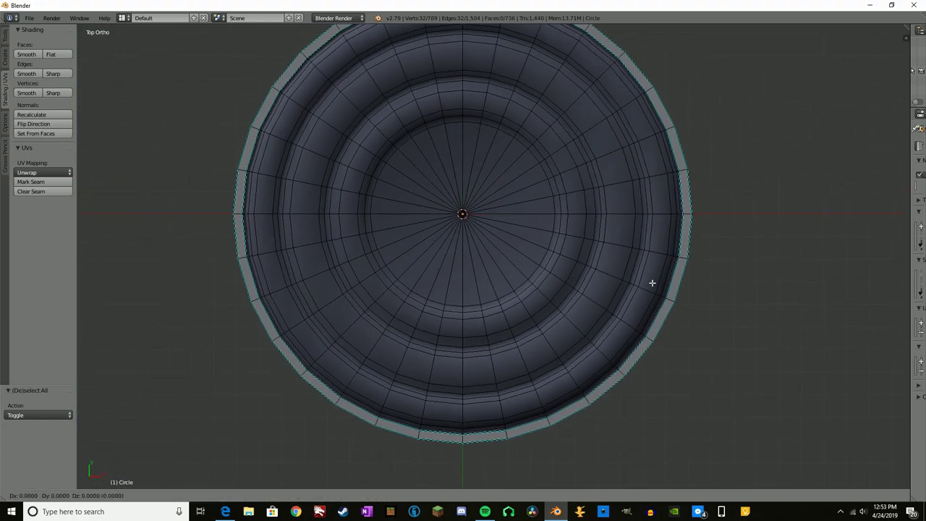
{"action": "key", "text": "s"}
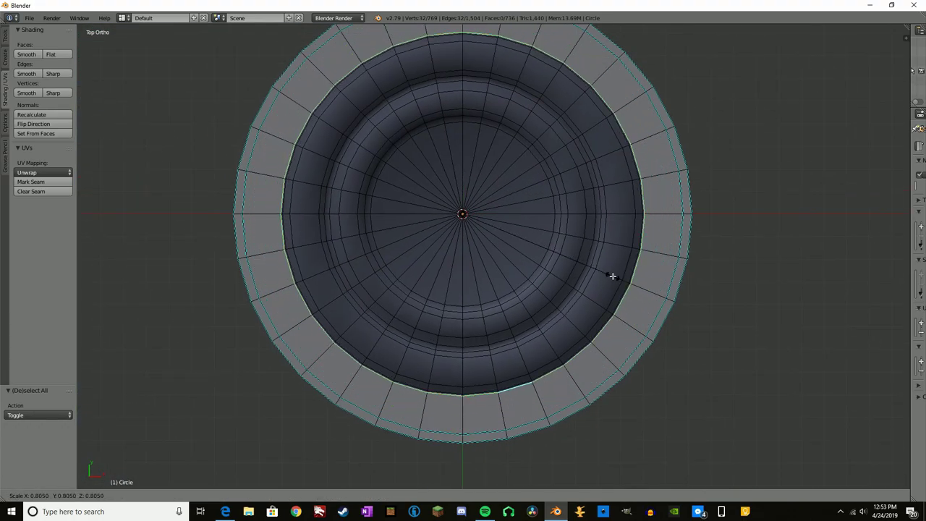
{"action": "left_click", "coordinate": [637, 272]}
{"action": "scroll", "coordinate": [604, 251], "scroll_direction": "up", "scroll_amount": 1}
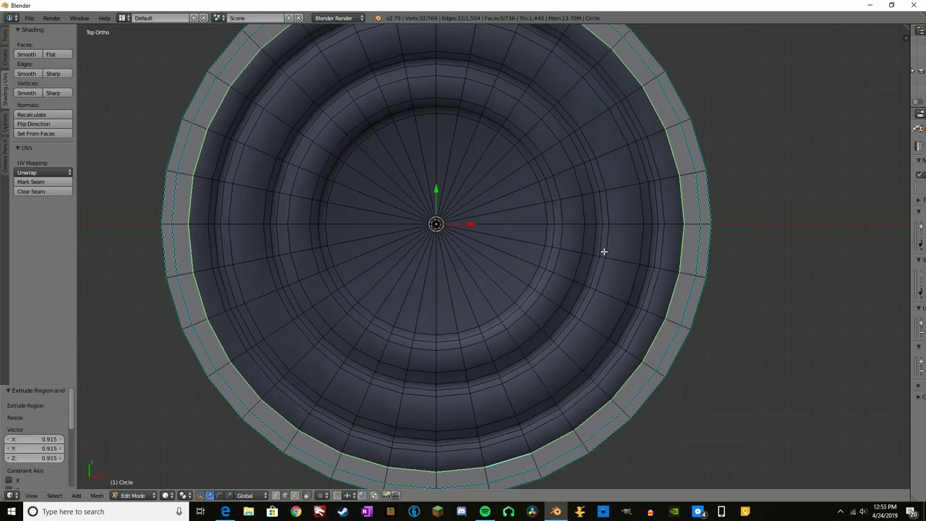
Step: Select the lid disc's concentric inner loops, their faces and the centre vertex
{"action": "left_click", "coordinate": [661, 244], "text": "alt+shift"}
{"action": "left_click", "coordinate": [650, 242], "text": "alt+shift"}
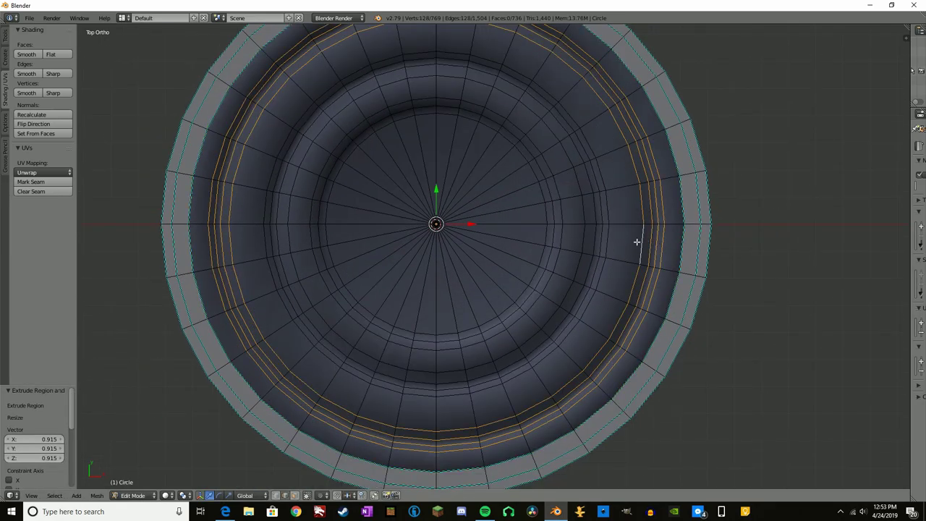
{"action": "left_click", "coordinate": [609, 242], "text": "alt+shift"}
{"action": "left_click", "coordinate": [605, 243], "text": "alt+shift"}
{"action": "left_click", "coordinate": [600, 244], "text": "alt+shift"}
{"action": "left_click", "coordinate": [591, 244], "text": "alt+shift"}
{"action": "left_click", "coordinate": [564, 243], "text": "alt+shift"}
{"action": "left_click", "coordinate": [554, 240], "text": "alt+shift"}
{"action": "left_click", "coordinate": [546, 238], "text": "alt+shift"}
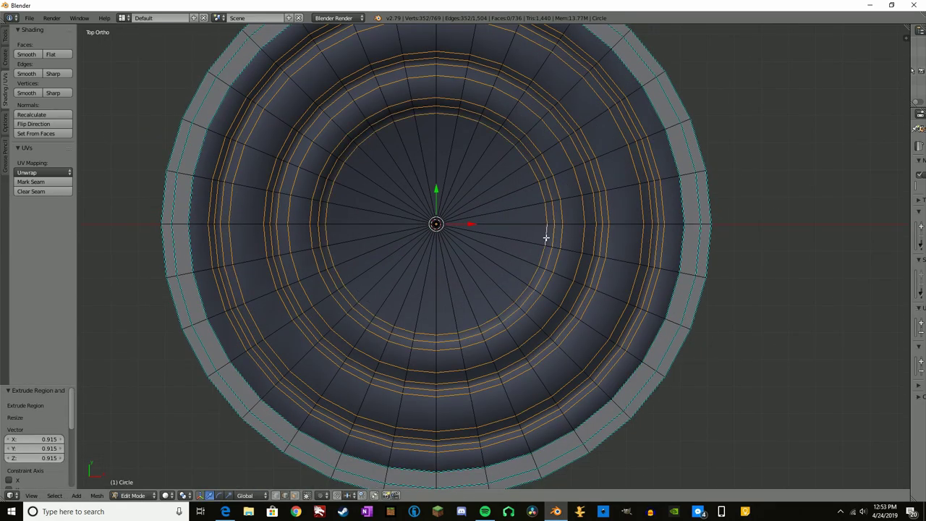
{"action": "left_click", "coordinate": [277, 496]}
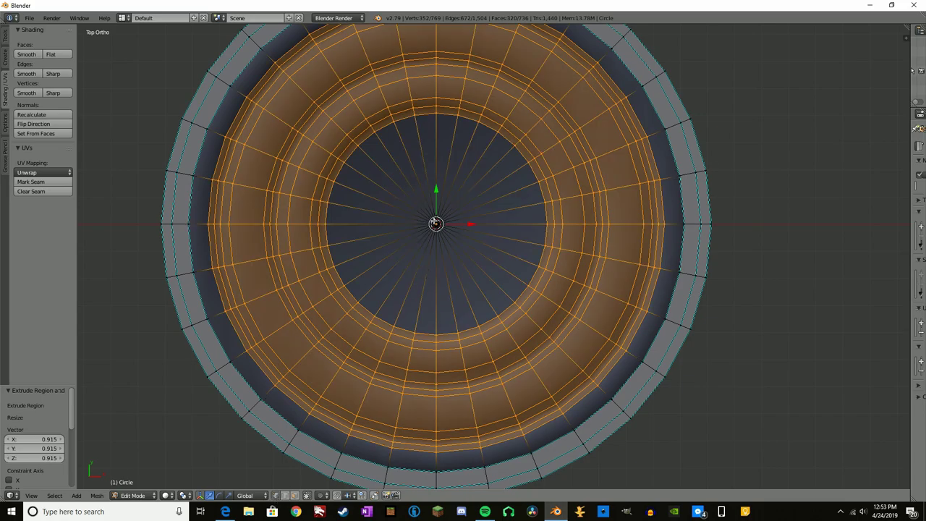
{"action": "right_click", "coordinate": [435, 222], "text": "shift"}
{"action": "key", "text": "KP_1"}
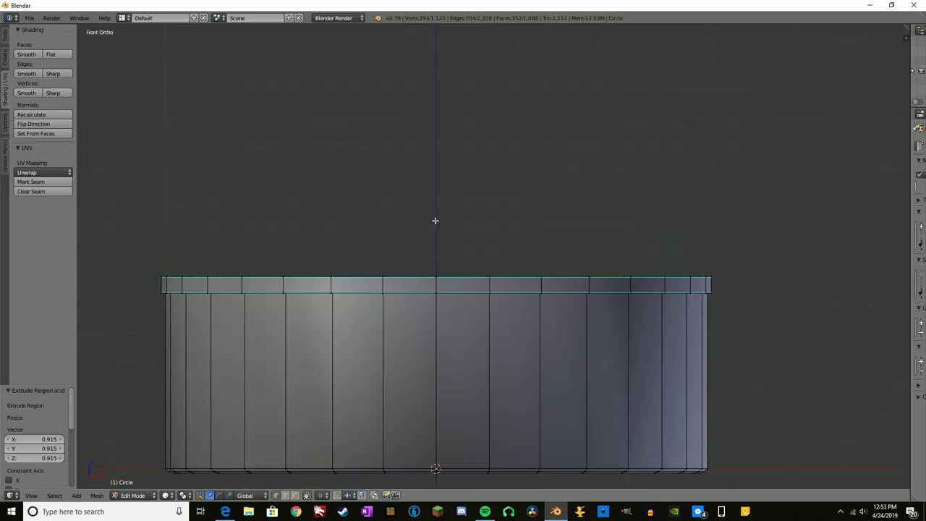
Step: Raise the selected lid disc along the vertical axis, cancelling an accidental rotation
{"action": "key", "text": "ctrl+space"}
{"action": "mouse_move", "coordinate": [437, 433]}
{"action": "left_mouse_down"}
{"action": "mouse_move", "coordinate": [453, 152]}
{"action": "mouse_move", "coordinate": [447, 239]}
{"action": "left_mouse_up"}
{"action": "key", "text": "r"}
{"action": "key", "text": "Escape"}
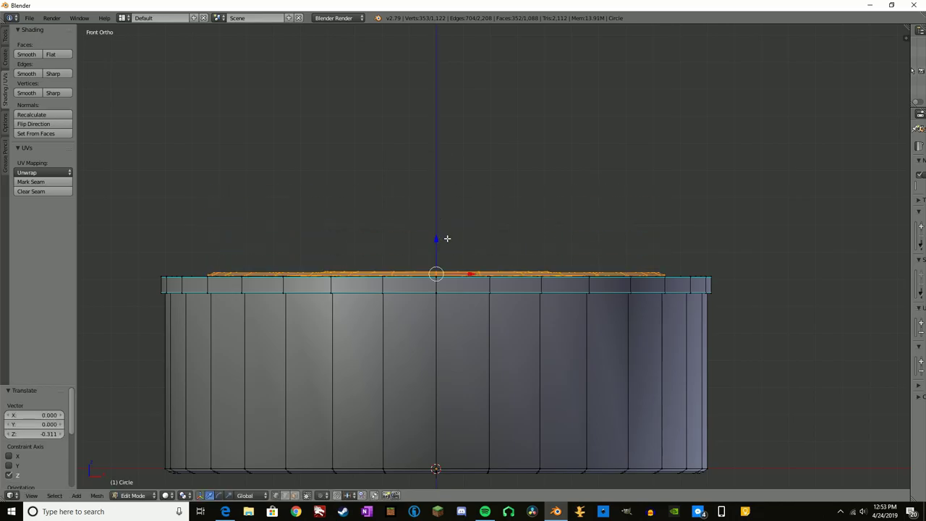
Step: Nudge the lid disc down to Z -0.003, just below the rim, checking from front and back
{"action": "middle_click_drag", "start_coordinate": [448, 238], "coordinate": [496, 238]}
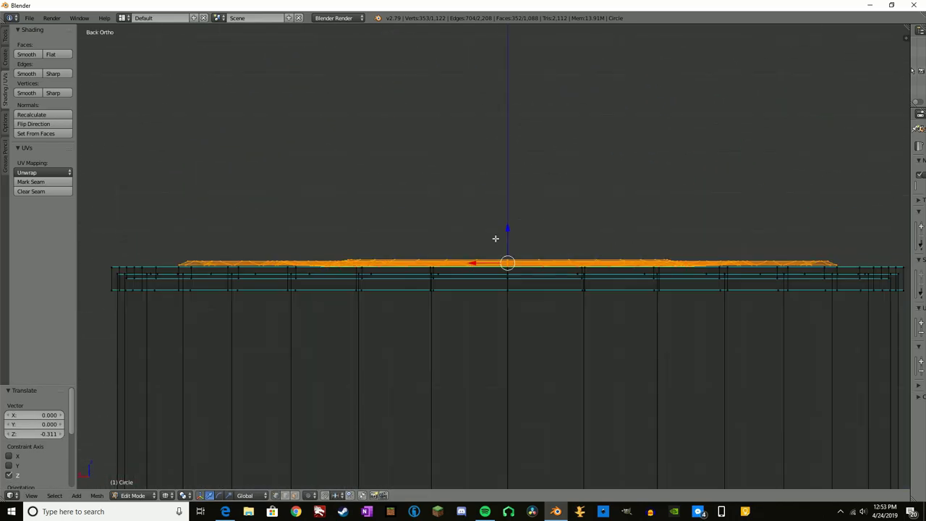
{"action": "left_click_drag", "start_coordinate": [506, 229], "coordinate": [509, 228]}
{"action": "middle_click_drag", "start_coordinate": [509, 227], "coordinate": [602, 243]}
{"action": "scroll", "coordinate": [601, 243], "scroll_direction": "up", "scroll_amount": 5}
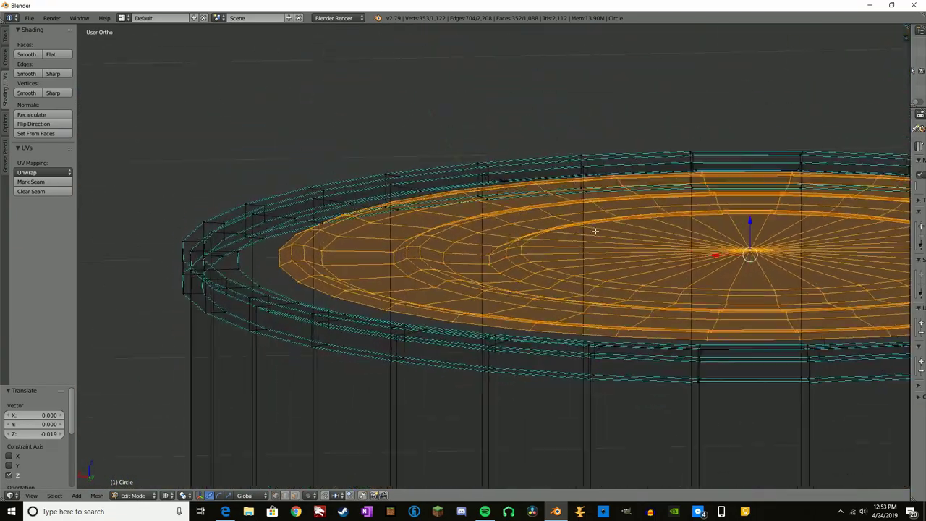
{"action": "middle_click_drag", "start_coordinate": [575, 271], "coordinate": [603, 226]}
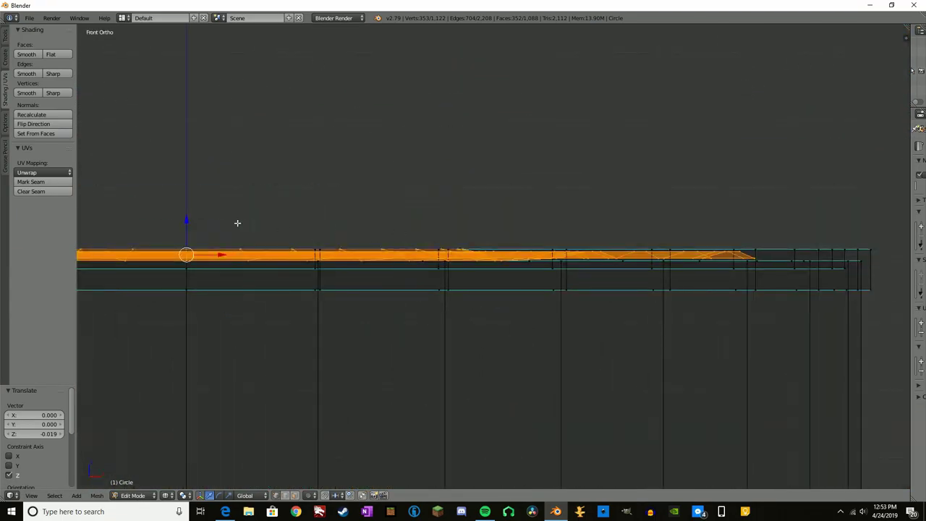
{"action": "left_click_drag", "start_coordinate": [186, 219], "coordinate": [185, 217]}
{"action": "mouse_move", "coordinate": [234, 218]}
{"action": "middle_mouse_down"}
{"action": "mouse_move", "coordinate": [485, 308]}
{"action": "mouse_move", "coordinate": [666, 266]}
{"action": "mouse_move", "coordinate": [620, 172]}
{"action": "mouse_move", "coordinate": [653, 217]}
{"action": "middle_mouse_up"}
Step: Select the lid disc's outer loop and the rim's inner loop, and run Merge on them
{"action": "right_click", "coordinate": [621, 173], "text": "alt"}
{"action": "right_click", "coordinate": [636, 215], "text": "alt+shift"}
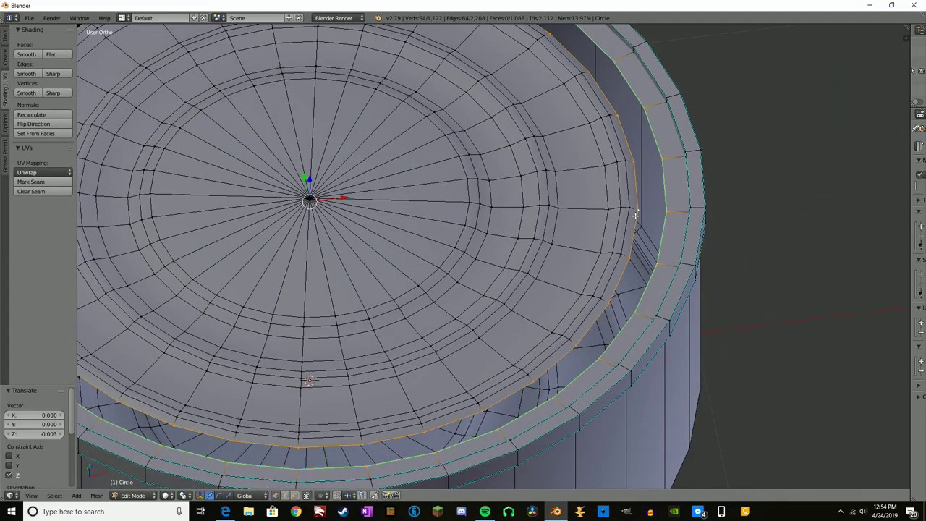
{"action": "key", "text": "space"}
{"action": "type", "text": "mer"}
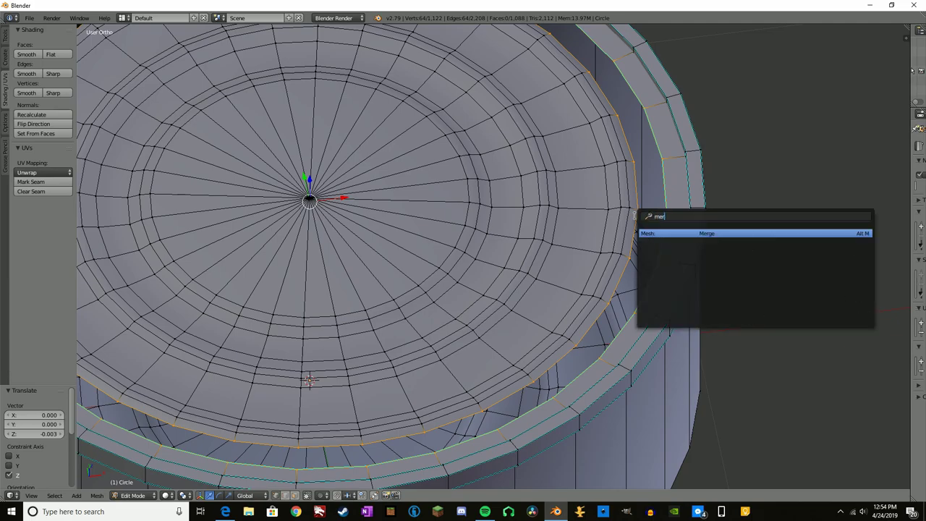
{"action": "key", "text": "Return"}
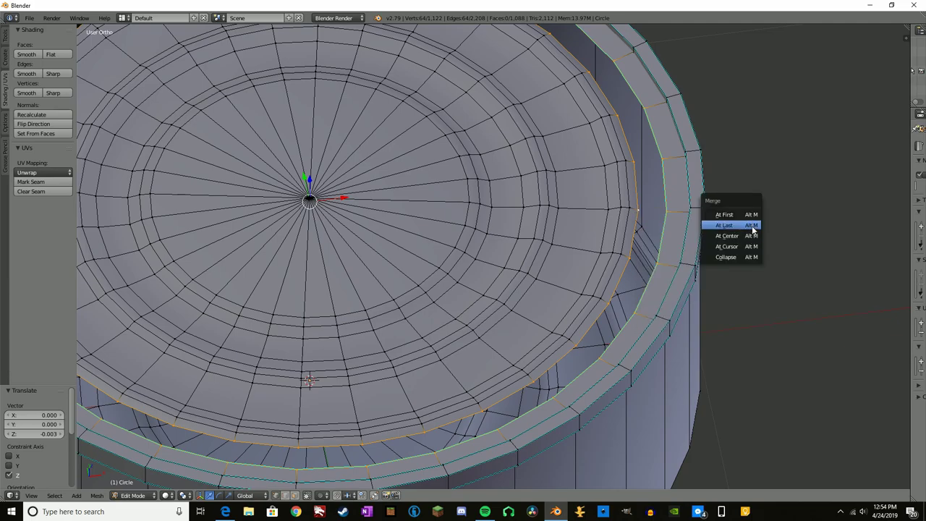
Step: Try a grid fill between the two loops, then reorient the view onto the lid
{"action": "key", "text": "space"}
{"action": "type", "text": "f"}
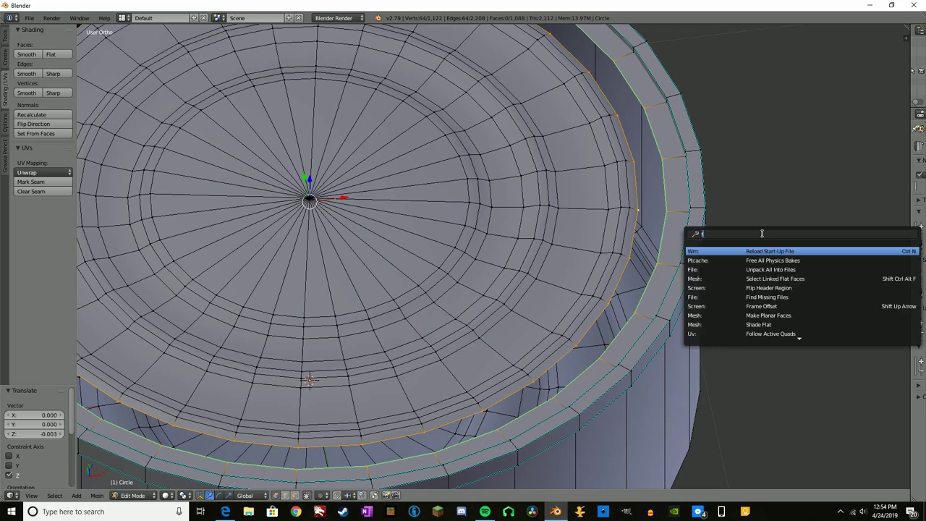
{"action": "type", "text": "il"}
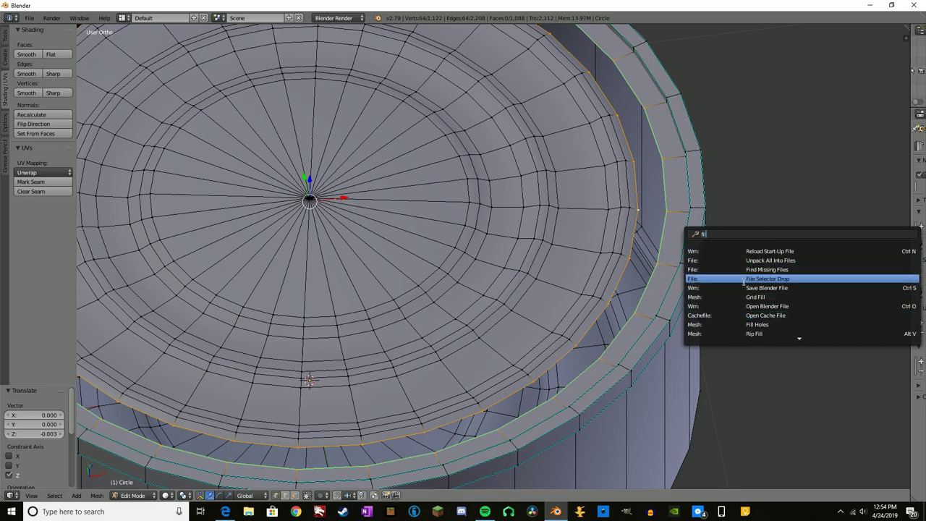
{"action": "type", "text": "l"}
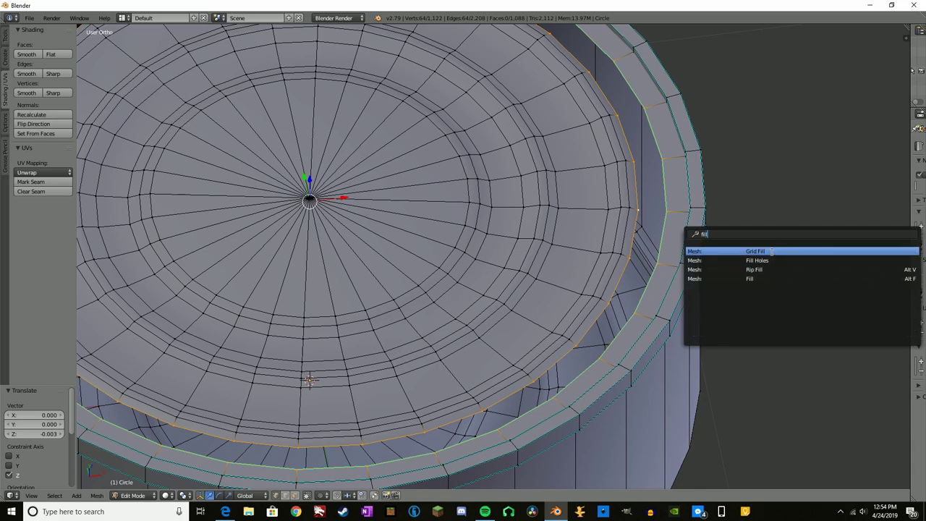
{"action": "key", "text": "Return"}
{"action": "scroll", "coordinate": [622, 207], "scroll_direction": "down", "scroll_amount": 3}
{"action": "mouse_move", "coordinate": [623, 207]}
{"action": "middle_mouse_down"}
{"action": "mouse_move", "coordinate": [641, 222]}
{"action": "mouse_move", "coordinate": [637, 215]}
{"action": "middle_mouse_up"}
{"action": "key", "text": "Tab"}
{"action": "key", "text": "Tab"}
{"action": "middle_click_drag", "start_coordinate": [624, 269], "coordinate": [623, 285]}
{"action": "scroll", "coordinate": [622, 285], "scroll_direction": "up", "scroll_amount": 3}
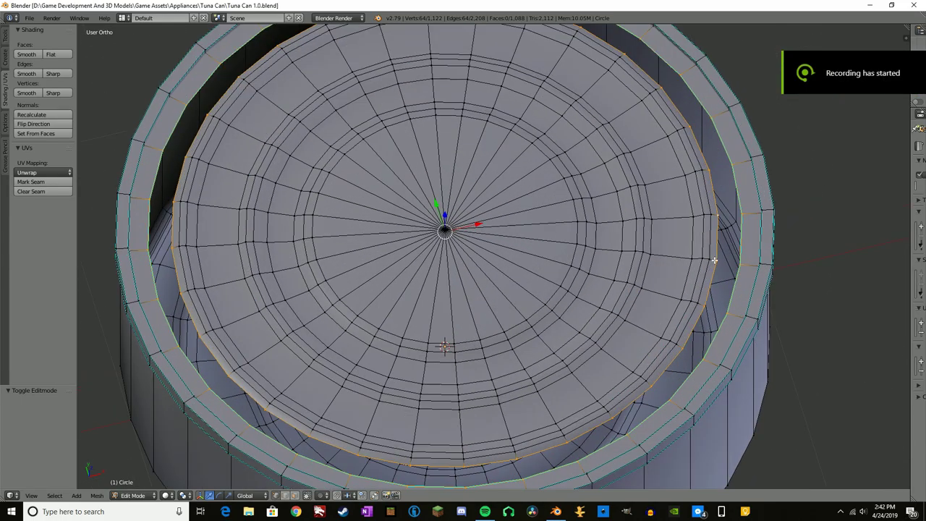
{"action": "middle_click_drag", "start_coordinate": [714, 261], "coordinate": [696, 287], "text": "shift"}
Step: Bridge the two selected edge loops to close the lid gap, then deselect everything
{"action": "key", "text": "space"}
{"action": "type", "text": "bri"}
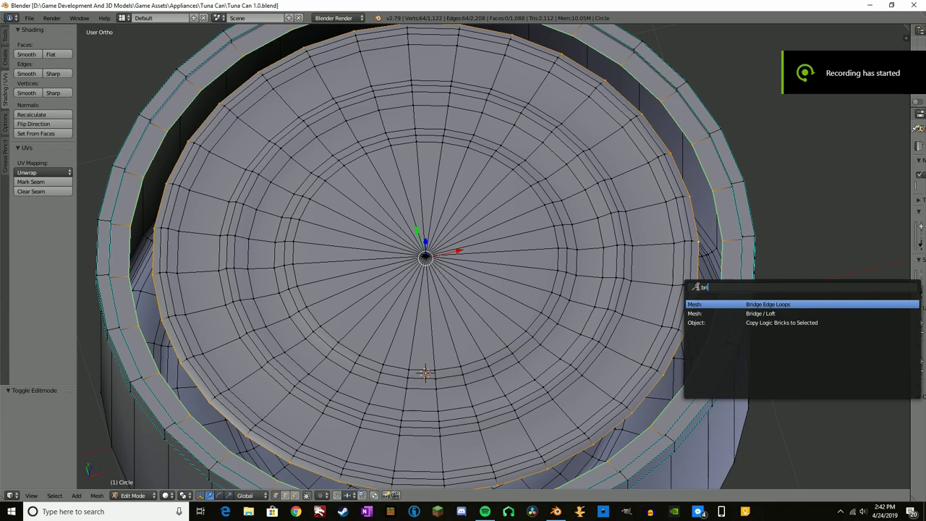
{"action": "key", "text": "Return"}
{"action": "key", "text": "a"}
{"action": "middle_click_drag", "start_coordinate": [772, 304], "coordinate": [746, 281]}
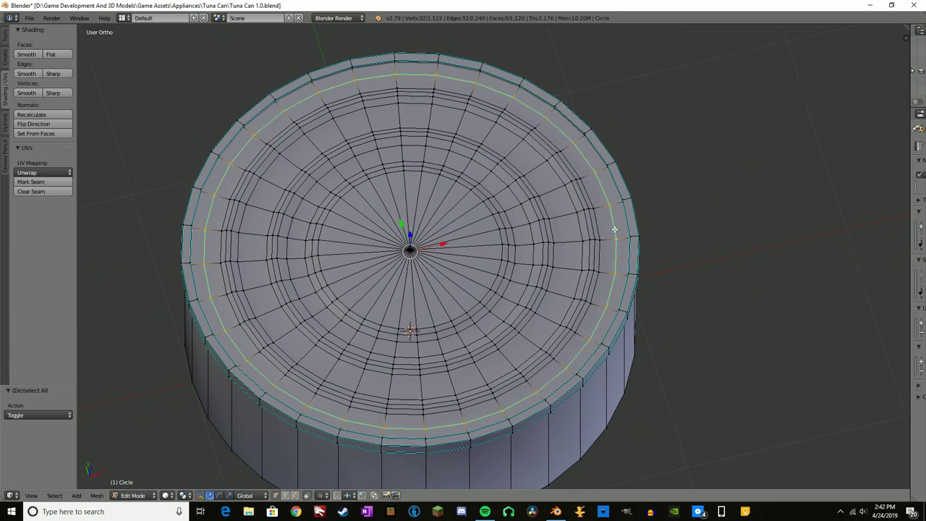
{"action": "key", "text": "x"}
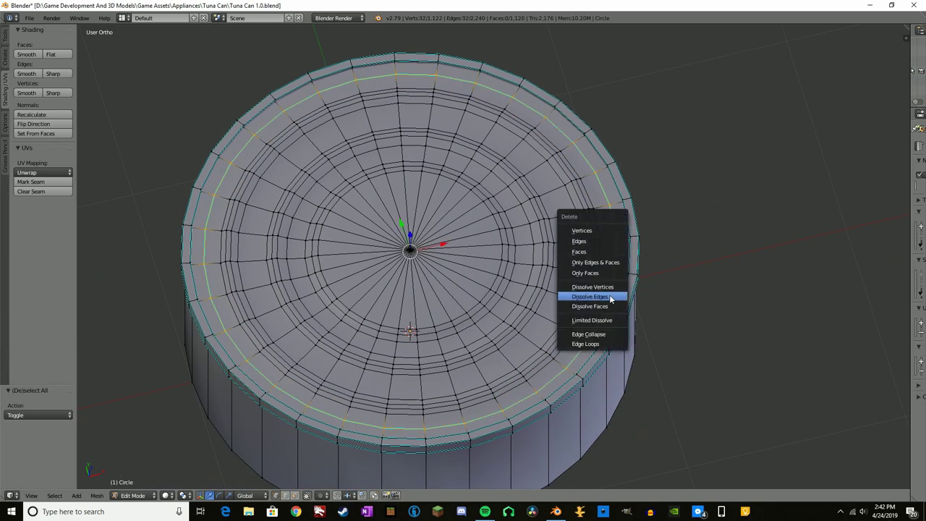
{"action": "left_click", "coordinate": [610, 299]}
Step: Switch the finished can to Object Mode and orbit to view it from below
{"action": "key", "text": "a"}
{"action": "key", "text": "Tab"}
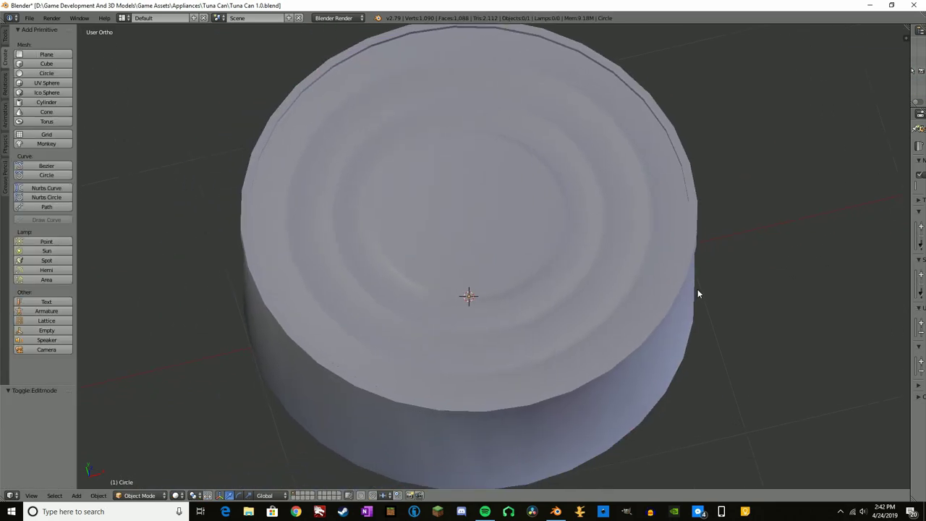
{"action": "mouse_move", "coordinate": [697, 288]}
{"action": "middle_mouse_down", "text": "ctrl"}
{"action": "mouse_move", "coordinate": [689, 187]}
{"action": "mouse_move", "coordinate": [680, 296]}
{"action": "middle_mouse_up", "text": "ctrl"}
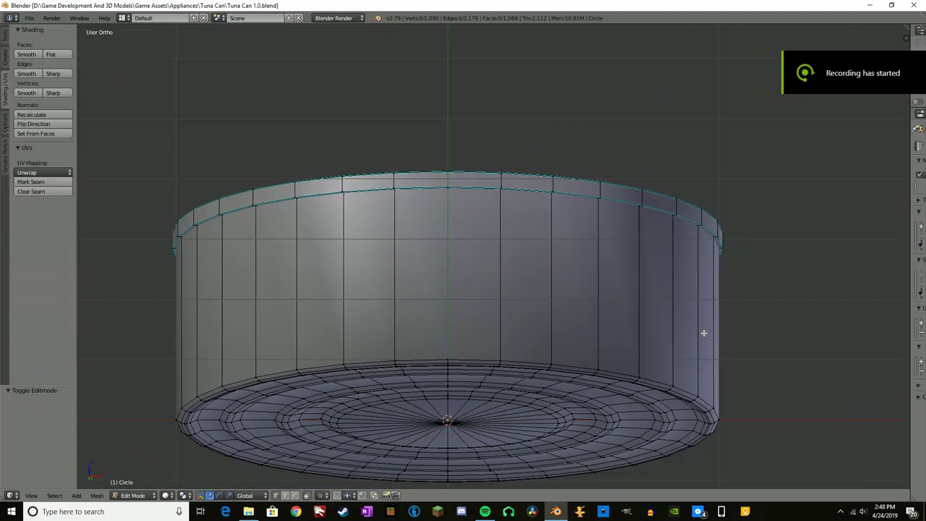
{"action": "key", "text": "a"}
Step: Select the can's bottom edge loop and mark it as a seam
{"action": "key", "text": "a"}
{"action": "middle_click_drag", "start_coordinate": [575, 332], "coordinate": [613, 304]}
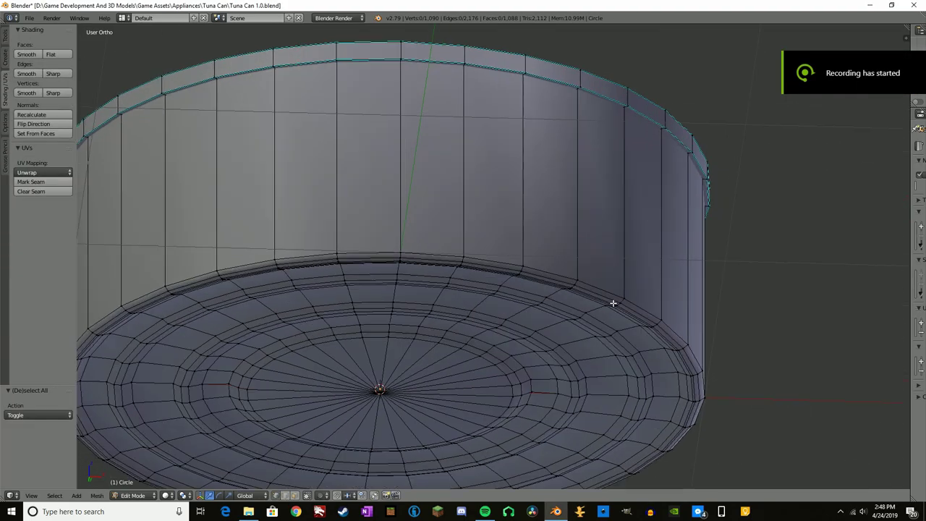
{"action": "left_click", "coordinate": [506, 262], "text": "alt"}
{"action": "left_click", "coordinate": [30, 182]}
{"action": "key", "text": "a"}
{"action": "scroll", "coordinate": [463, 293], "scroll_direction": "down", "scroll_amount": 4}
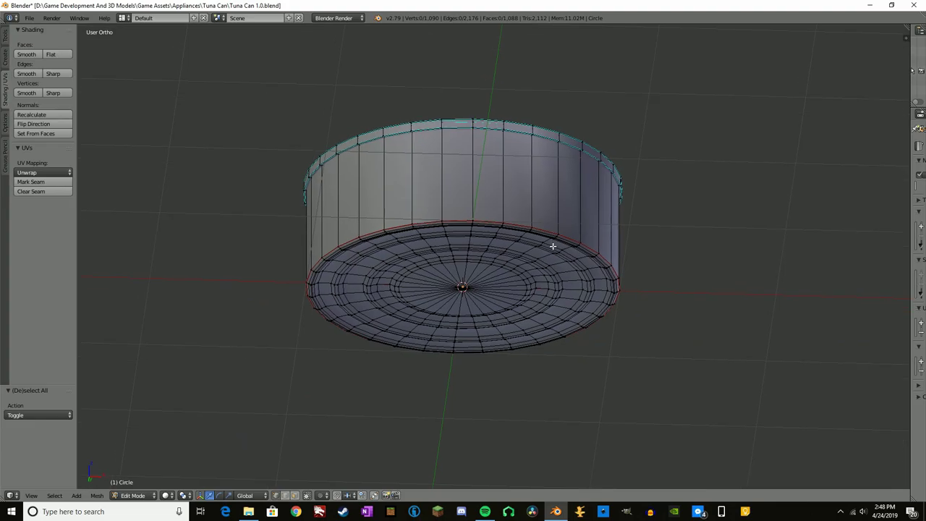
{"action": "mouse_move", "coordinate": [552, 246]}
{"action": "middle_mouse_down"}
{"action": "mouse_move", "coordinate": [507, 215]}
{"action": "mouse_move", "coordinate": [537, 310]}
{"action": "mouse_move", "coordinate": [505, 234]}
{"action": "mouse_move", "coordinate": [493, 332]}
{"action": "middle_mouse_up"}
{"action": "scroll", "coordinate": [537, 309], "scroll_direction": "up", "scroll_amount": 3}
{"action": "middle_click_drag", "start_coordinate": [478, 274], "coordinate": [586, 197]}
Step: Select and then deselect the ring of side faces
{"action": "left_click", "coordinate": [587, 198], "text": "alt"}
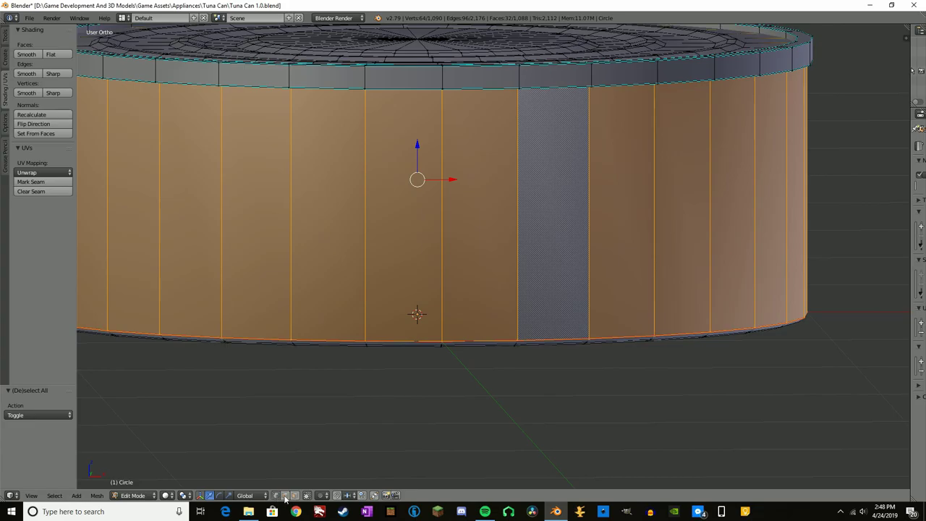
{"action": "key", "text": "a"}
{"action": "scroll", "coordinate": [475, 387], "scroll_direction": "down", "scroll_amount": 3}
{"action": "mouse_move", "coordinate": [476, 387]}
{"action": "middle_mouse_down"}
{"action": "mouse_move", "coordinate": [400, 234]}
{"action": "mouse_move", "coordinate": [384, 355]}
{"action": "mouse_move", "coordinate": [81, 203]}
{"action": "middle_mouse_up"}
Step: Check the can in wireframe, then split the viewport to reveal the Outliner and Properties
{"action": "key", "text": "z"}
{"action": "scroll", "coordinate": [455, 342], "scroll_direction": "up", "scroll_amount": 3}
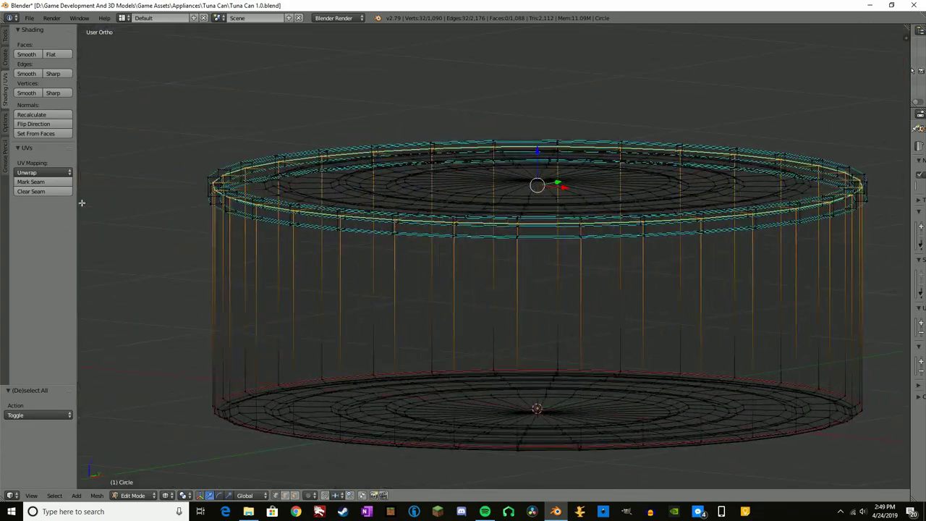
{"action": "key", "text": "z"}
{"action": "key", "text": "a"}
{"action": "mouse_move", "coordinate": [393, 326]}
{"action": "middle_mouse_down"}
{"action": "mouse_move", "coordinate": [444, 271]}
{"action": "mouse_move", "coordinate": [456, 367]}
{"action": "middle_mouse_up"}
{"action": "mouse_move", "coordinate": [906, 29]}
{"action": "left_mouse_down"}
{"action": "mouse_move", "coordinate": [616, 56]}
{"action": "mouse_move", "coordinate": [588, 477]}
{"action": "left_mouse_up"}
{"action": "left_click_drag", "start_coordinate": [910, 256], "coordinate": [639, 256]}
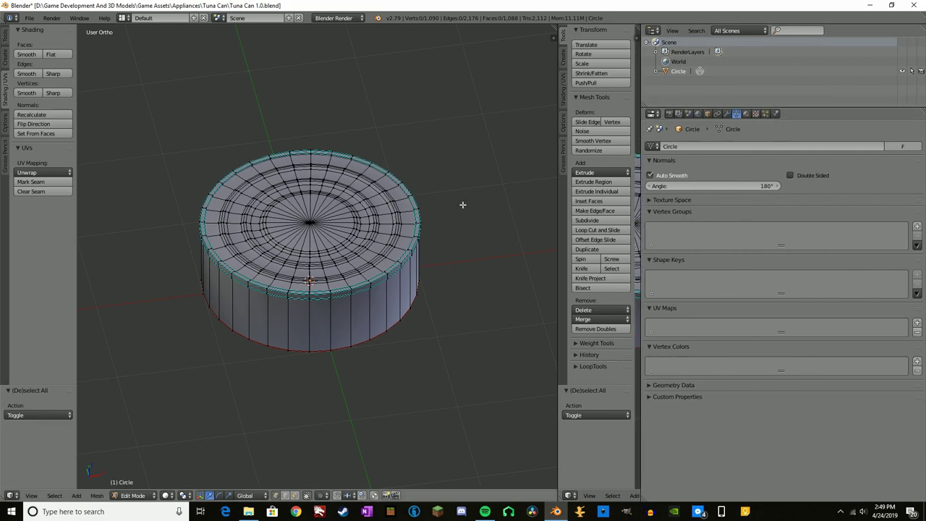
Step: Select the whole can and give it a new material, Material.001
{"action": "key", "text": "KP_Decimal"}
{"action": "key", "text": "a"}
{"action": "scroll", "coordinate": [432, 207], "scroll_direction": "up", "scroll_amount": 5}
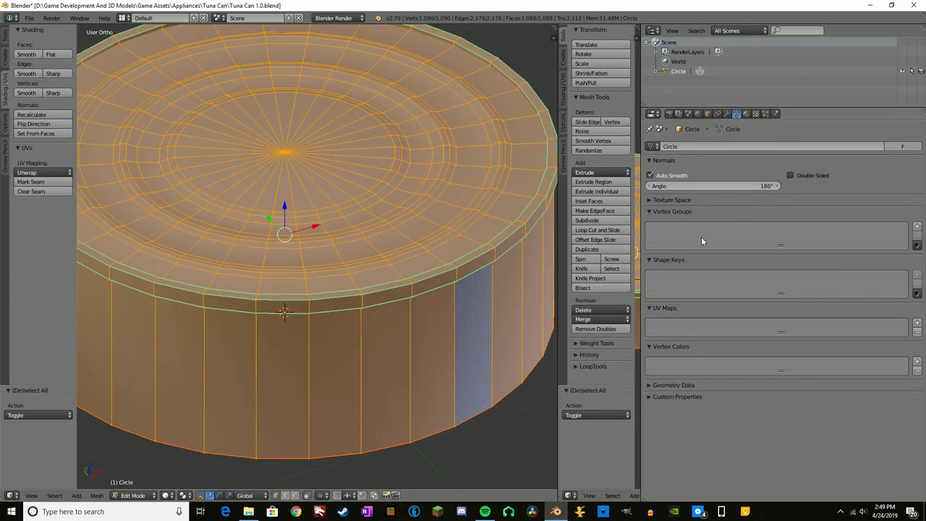
{"action": "left_click", "coordinate": [748, 114]}
{"action": "left_click", "coordinate": [691, 181]}
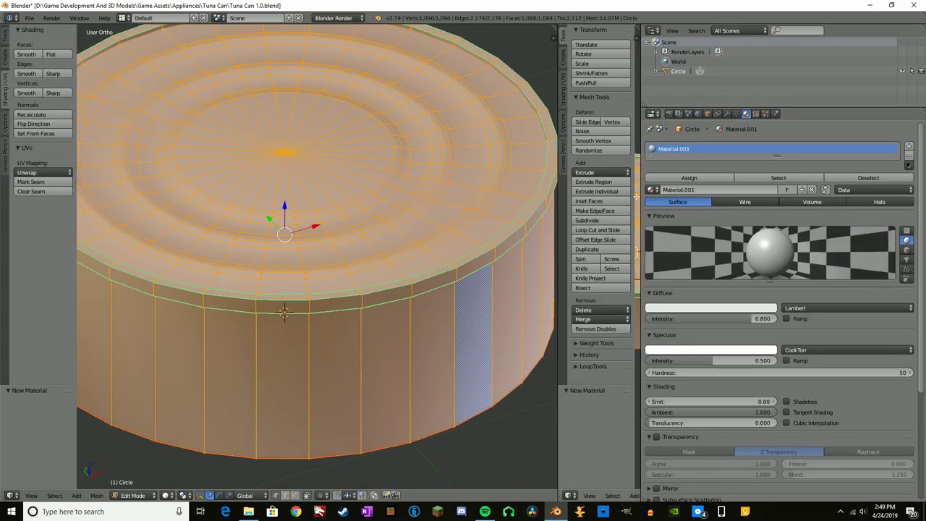
Step: Turn the right area into a UV/Image Editor and unwrap the can
{"action": "left_click_drag", "start_coordinate": [640, 202], "coordinate": [911, 207]}
{"action": "left_click", "coordinate": [569, 496]}
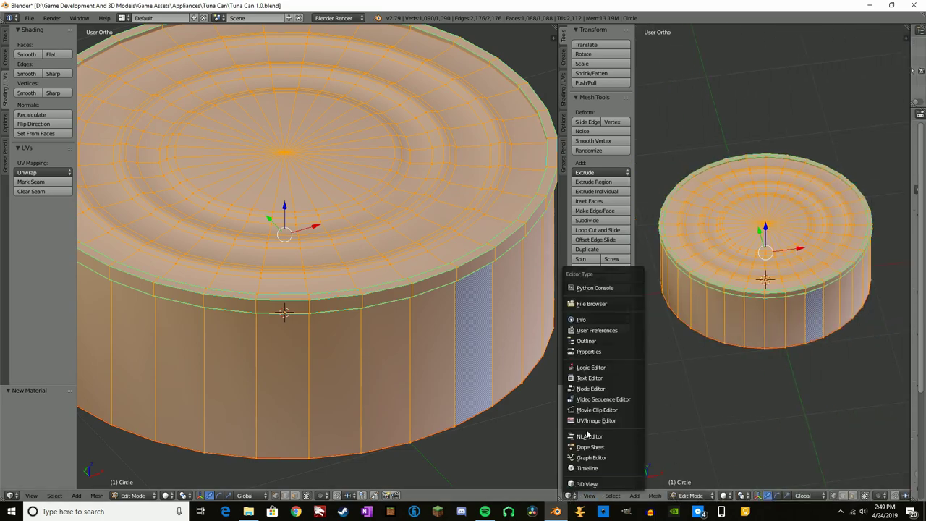
{"action": "left_click", "coordinate": [608, 422]}
{"action": "key", "text": "u"}
{"action": "left_click", "coordinate": [362, 284]}
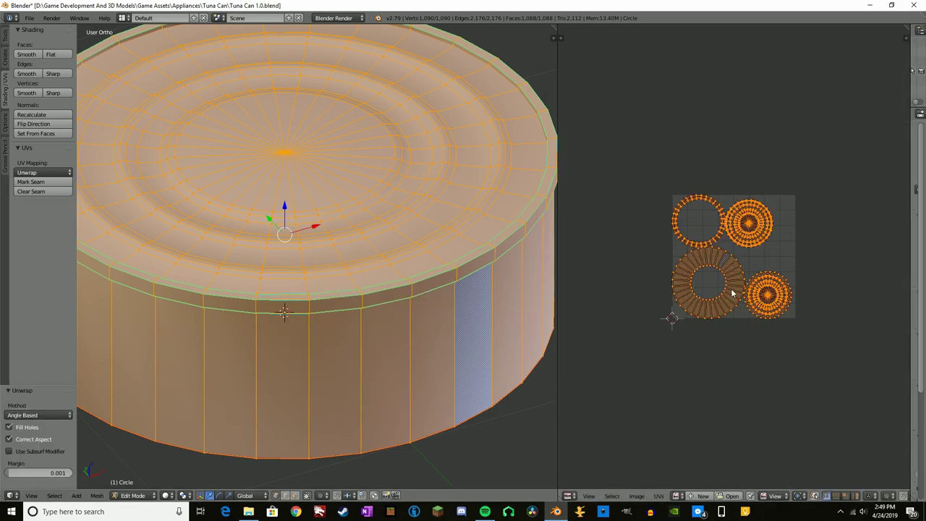
Step: From the straight back view, select a vertical edge loop on the can's side
{"action": "left_click_drag", "start_coordinate": [558, 278], "coordinate": [796, 278]}
{"action": "key", "text": "KP_1"}
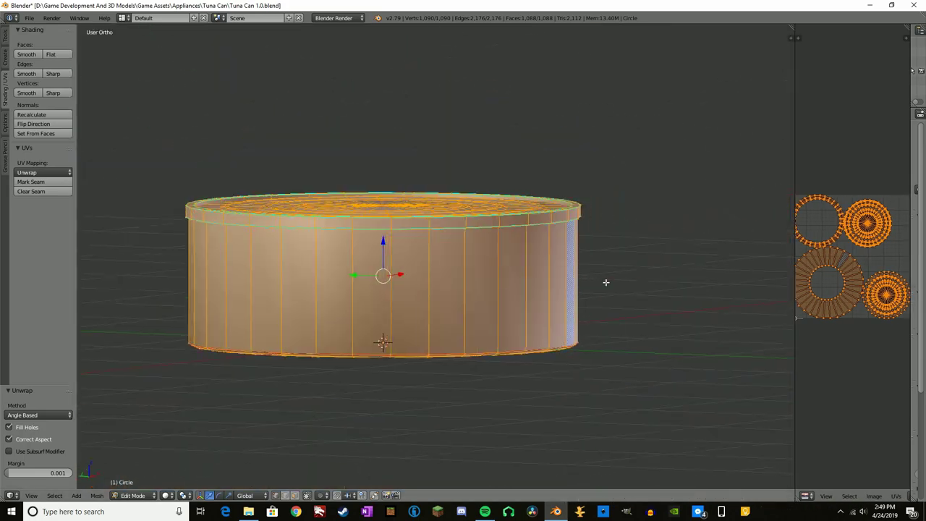
{"action": "key", "text": "a"}
{"action": "scroll", "coordinate": [533, 252], "scroll_direction": "up", "scroll_amount": 2}
{"action": "scroll", "coordinate": [493, 254], "scroll_direction": "up", "scroll_amount": 1}
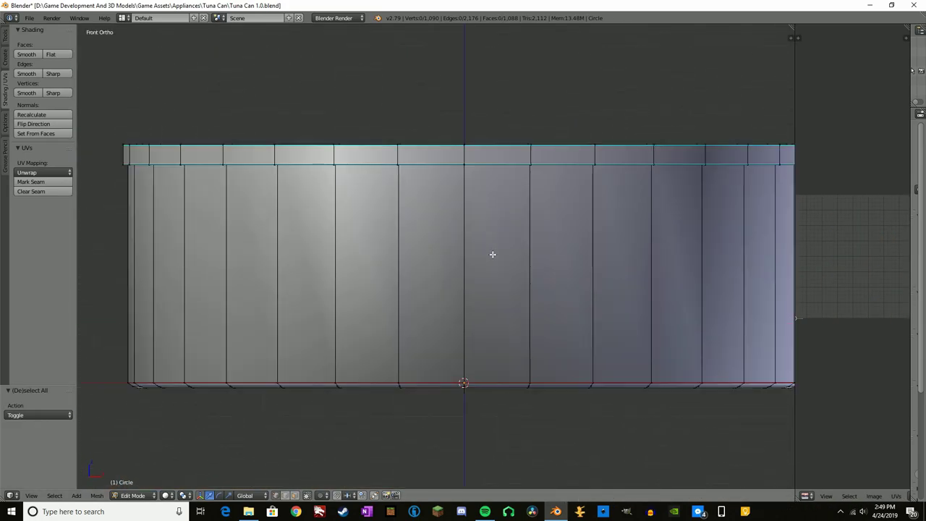
{"action": "key", "text": "ctrl+KP_1"}
{"action": "right_click", "coordinate": [413, 242], "text": "alt"}
Step: Inspect the can in wireframe from several angles, ending in the straight back view
{"action": "scroll", "coordinate": [413, 243], "scroll_direction": "down", "scroll_amount": 1}
{"action": "middle_click_drag", "start_coordinate": [413, 243], "coordinate": [437, 147]}
{"action": "scroll", "coordinate": [436, 148], "scroll_direction": "down", "scroll_amount": 2}
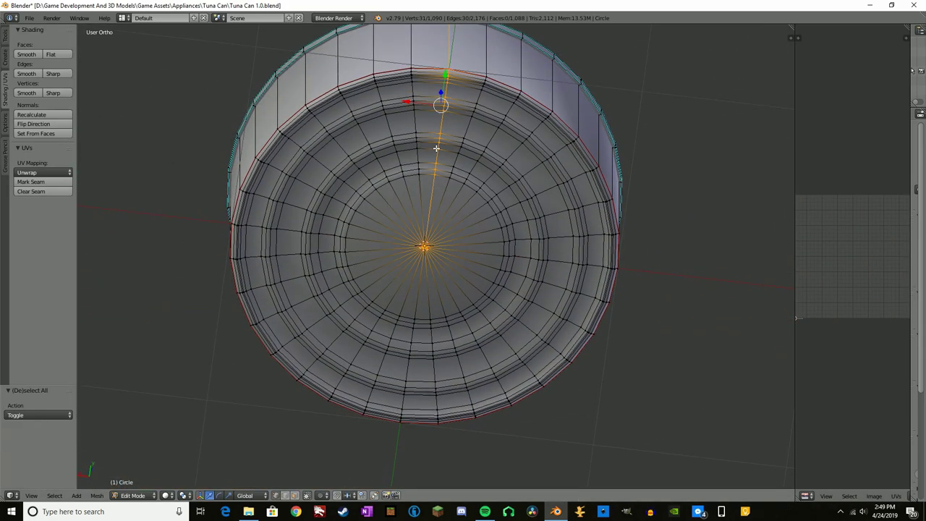
{"action": "key", "text": "z"}
{"action": "key", "text": "z"}
{"action": "key", "text": "KP_1"}
{"action": "key", "text": "ctrl+KP_1"}
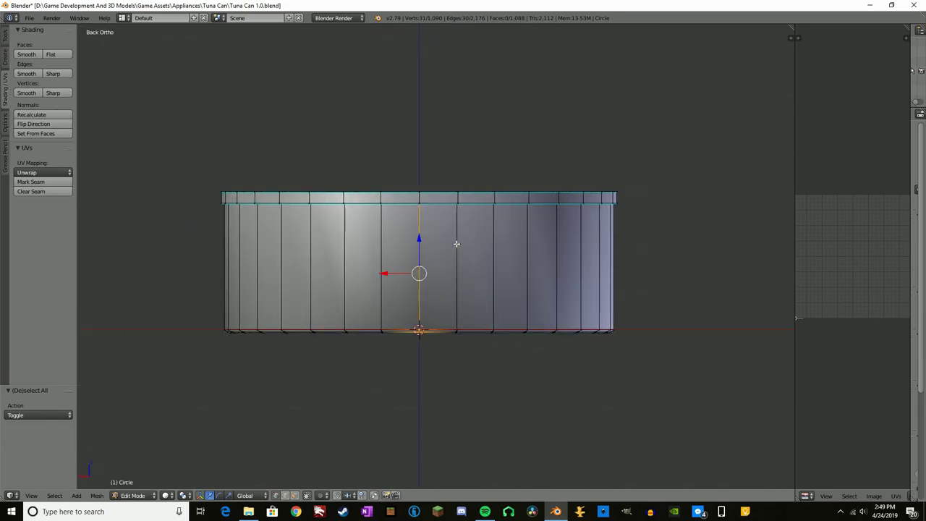
{"action": "scroll", "coordinate": [460, 245], "scroll_direction": "up", "scroll_amount": 2}
{"action": "key", "text": "z"}
{"action": "key", "text": "a"}
{"action": "key", "text": "z"}
{"action": "key", "text": "KP_4"}
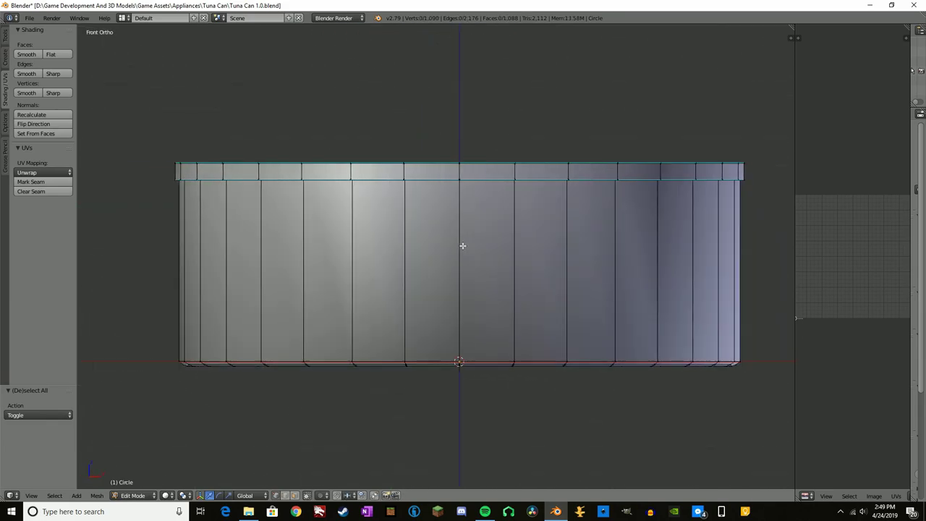
{"action": "key", "text": "KP_4"}
{"action": "key", "text": "ctrl+KP_1"}
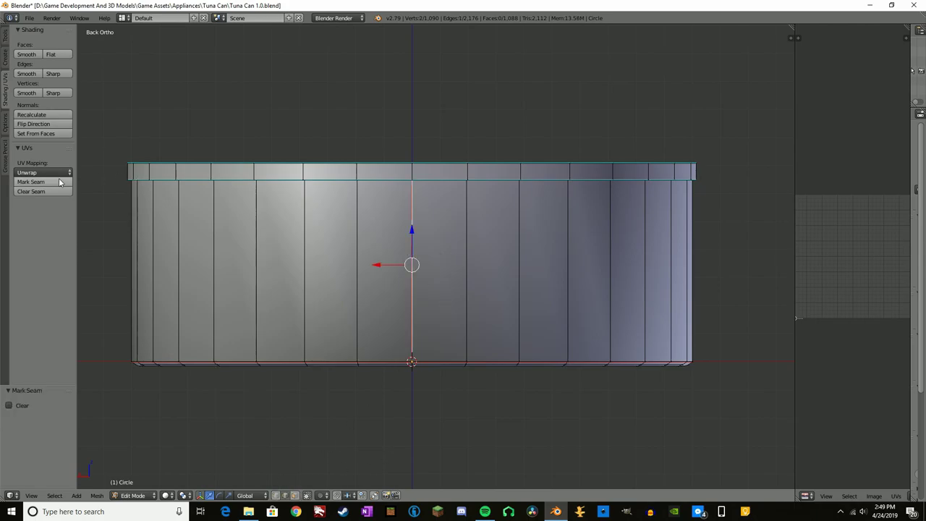
Step: Unwrap the whole mesh along its seams and fit the layout in a wider UV editor
{"action": "key", "text": "a"}
{"action": "key", "text": "a"}
{"action": "key", "text": "u"}
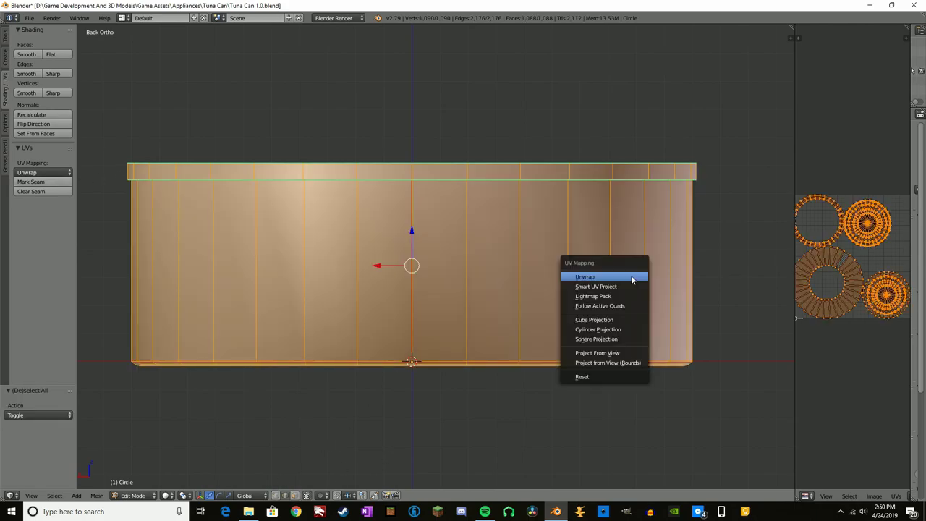
{"action": "left_click", "coordinate": [631, 276]}
{"action": "left_click_drag", "start_coordinate": [795, 231], "coordinate": [471, 232]}
{"action": "key", "text": "Home"}
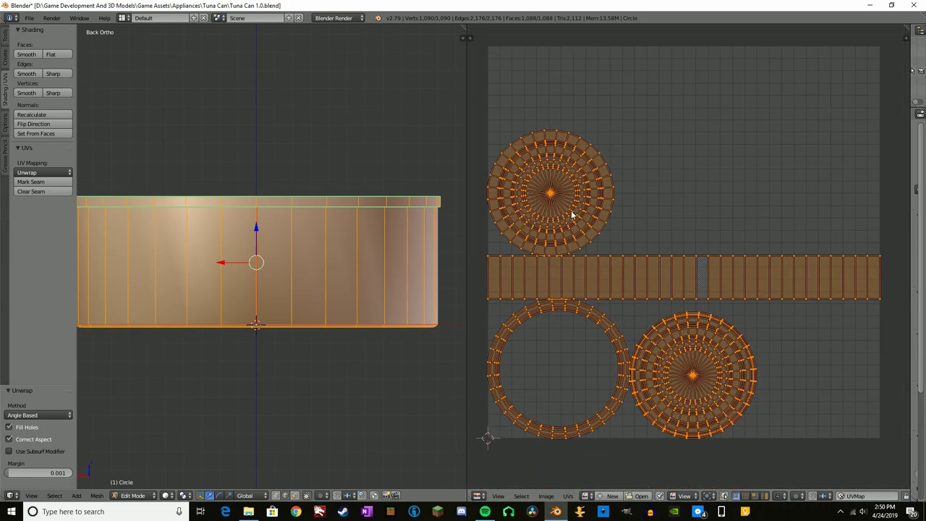
Step: Move the two circular cap islands to the top of the UV layout
{"action": "key", "text": "a"}
{"action": "key", "text": "l"}
{"action": "key", "text": "g"}
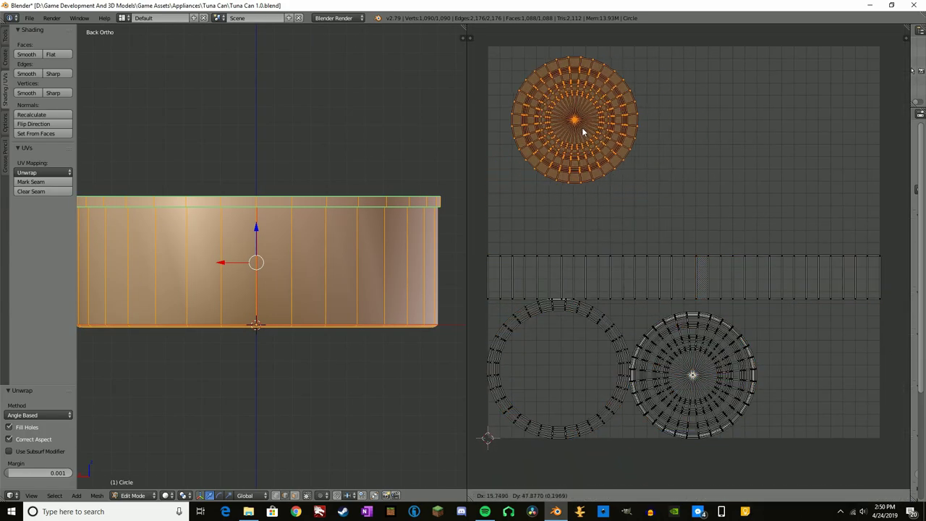
{"action": "left_click", "coordinate": [564, 145]}
{"action": "key", "text": "l"}
{"action": "key", "text": "g"}
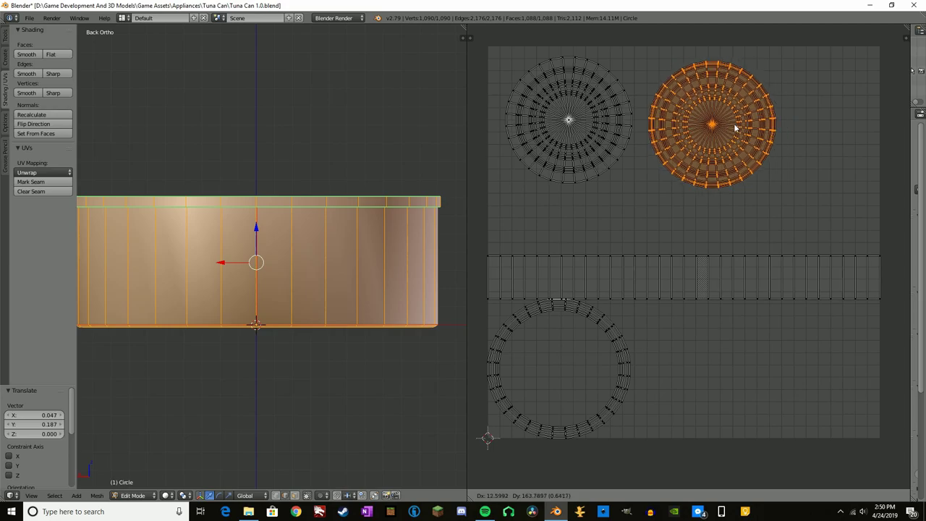
{"action": "left_click", "coordinate": [729, 124]}
Step: Select the side strip island and move it higher up
{"action": "key", "text": "l"}
{"action": "key", "text": "a"}
{"action": "key", "text": "l"}
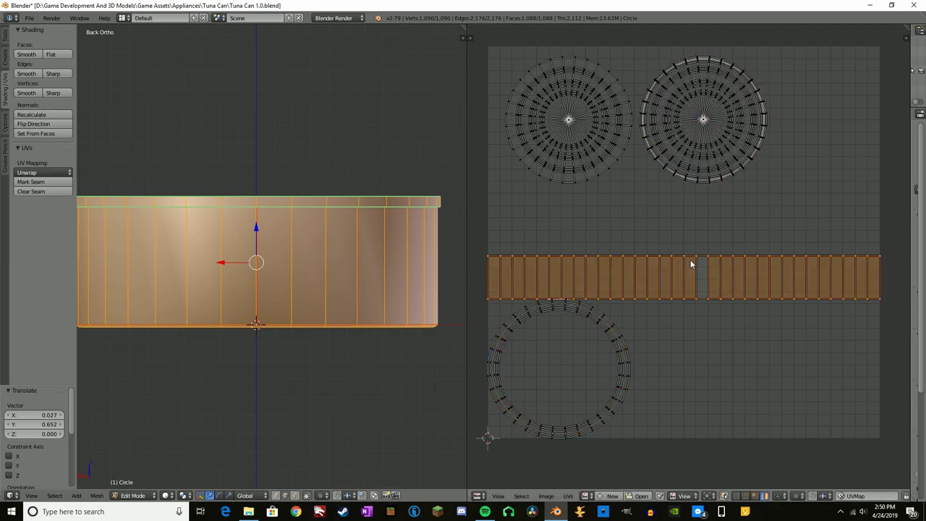
{"action": "key", "text": "a"}
{"action": "key", "text": "l"}
{"action": "key", "text": "a"}
{"action": "key", "text": "l"}
{"action": "key", "text": "a"}
Step: Move the ring island below the side strip
{"action": "key", "text": "a"}
{"action": "key", "text": "l"}
{"action": "key", "text": "g"}
{"action": "left_click", "coordinate": [708, 248]}
{"action": "key", "text": "a"}
{"action": "key", "text": "l"}
{"action": "key", "text": "g"}
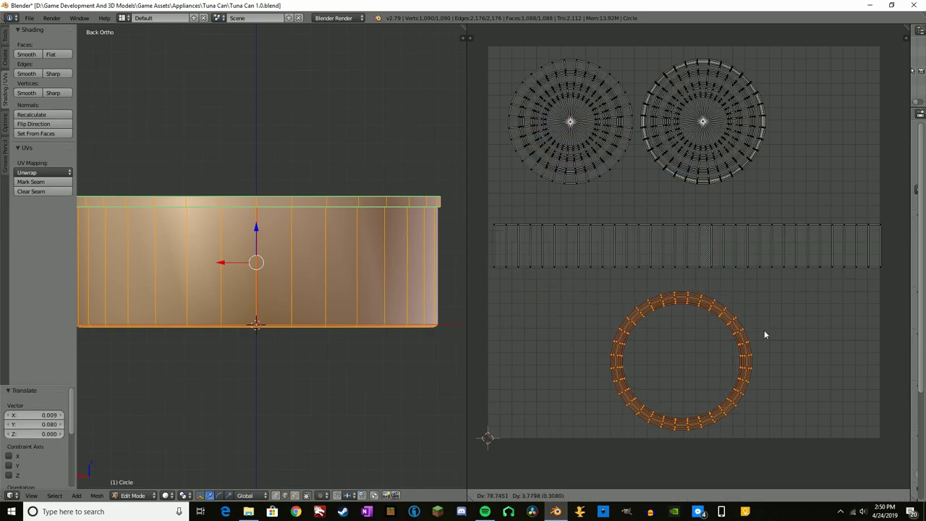
{"action": "left_click", "coordinate": [649, 325]}
Step: Fine-tune the positions of the top-left and top-right cap islands, then deselect all
{"action": "key", "text": "a"}
{"action": "key", "text": "l"}
{"action": "key", "text": "g"}
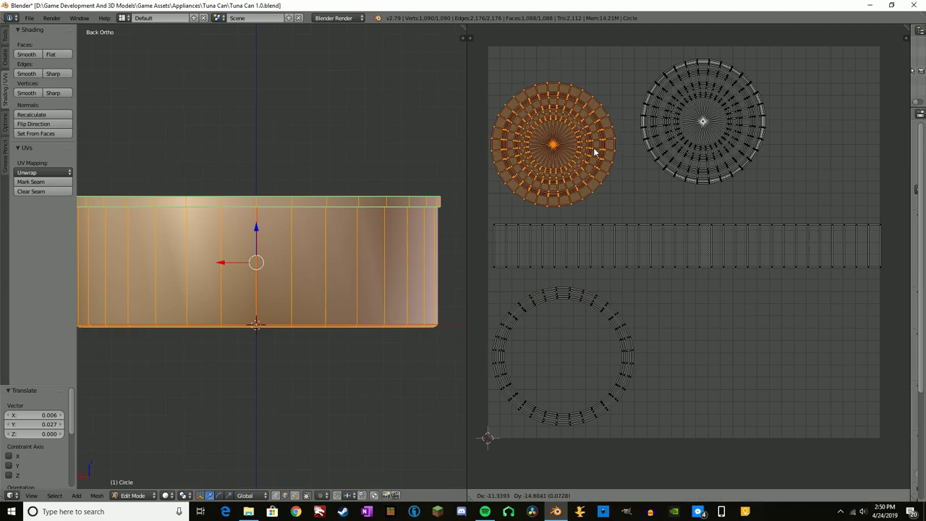
{"action": "left_click", "coordinate": [597, 155]}
{"action": "key", "text": "a"}
{"action": "key", "text": "l"}
{"action": "key", "text": "g"}
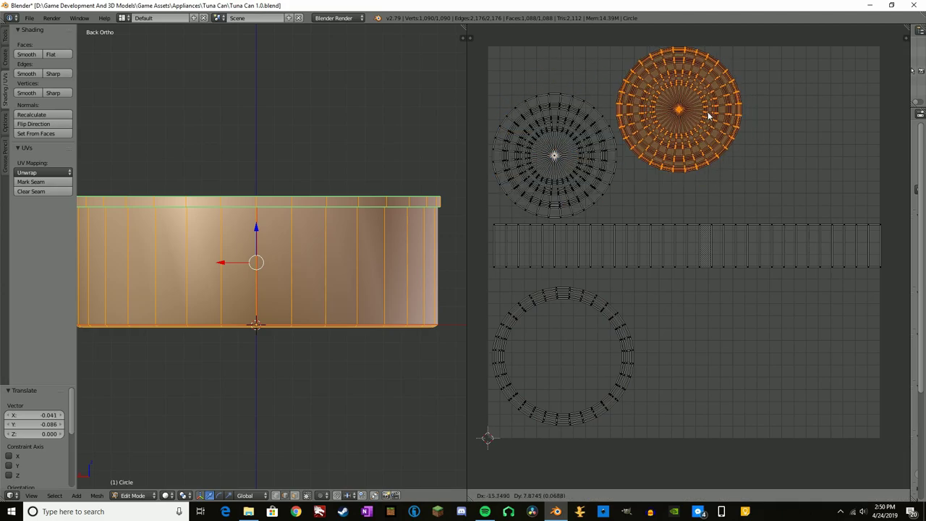
{"action": "left_click", "coordinate": [709, 120]}
{"action": "key", "text": "a"}
Step: Export the UV layout as a PNG image to the Desktop
{"action": "left_click", "coordinate": [570, 497]}
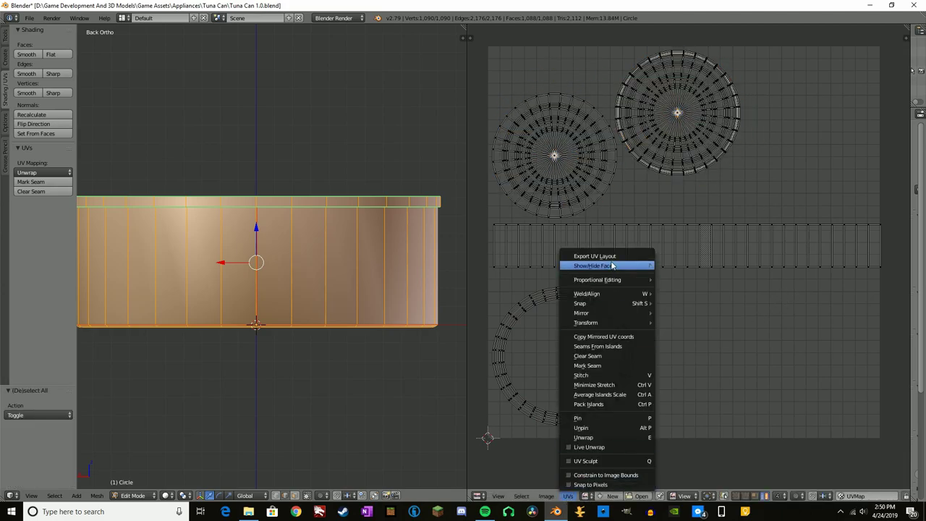
{"action": "left_click", "coordinate": [593, 265]}
{"action": "left_click", "coordinate": [33, 126]}
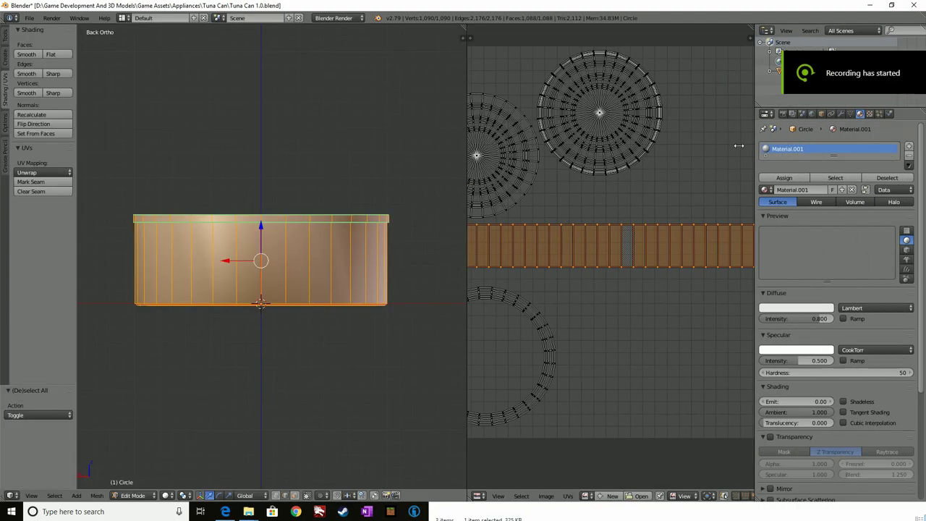
{"action": "left_click_drag", "start_coordinate": [739, 146], "coordinate": [601, 145]}
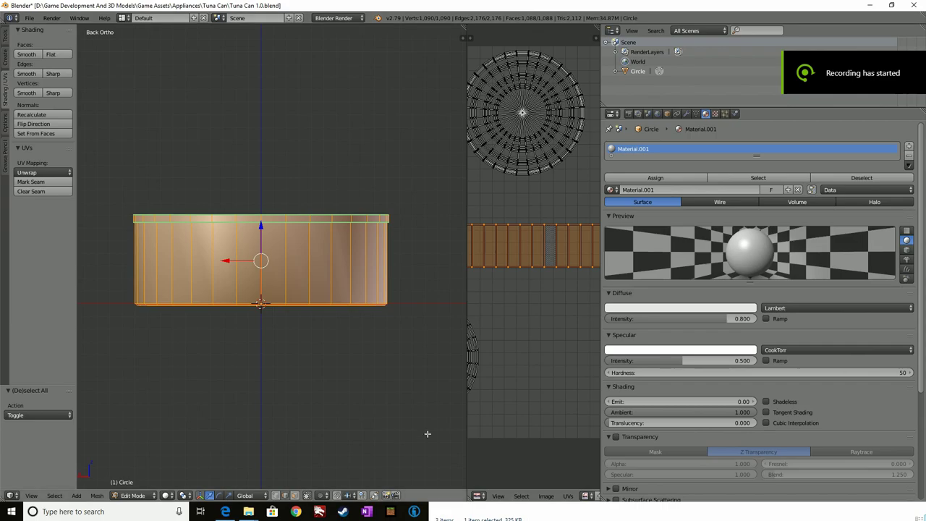
Step: Hide the File Explorer window and switch the render engine to Cycles
{"action": "left_click", "coordinate": [498, 517]}
{"action": "left_click", "coordinate": [882, 200]}
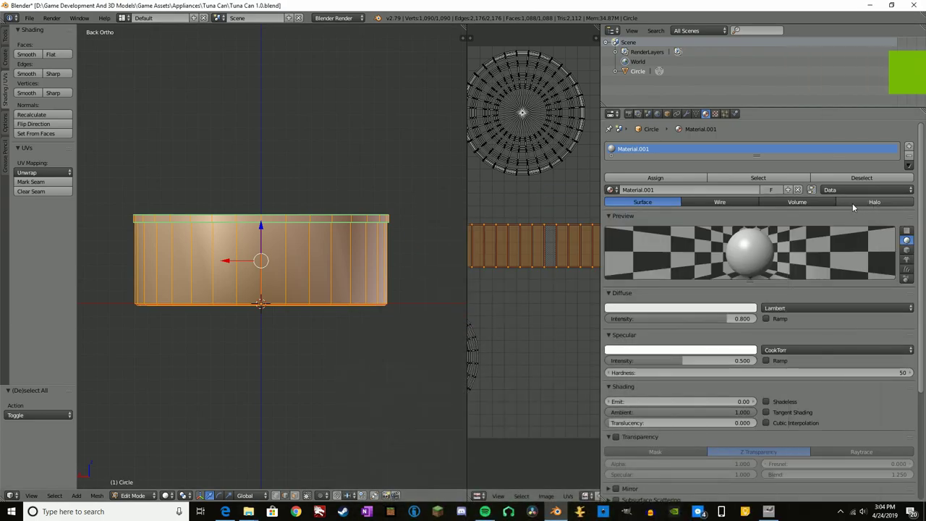
{"action": "left_click", "coordinate": [715, 114]}
{"action": "left_click", "coordinate": [706, 113]}
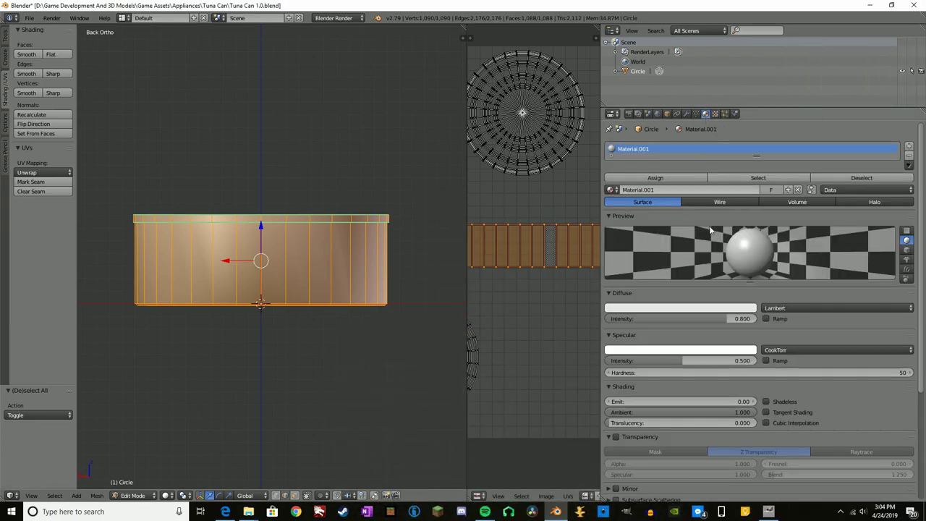
{"action": "left_click", "coordinate": [333, 17]}
{"action": "left_click", "coordinate": [339, 55]}
Step: Enable nodes on Material.001 and set its colour input to an Image Texture
{"action": "left_click", "coordinate": [791, 255]}
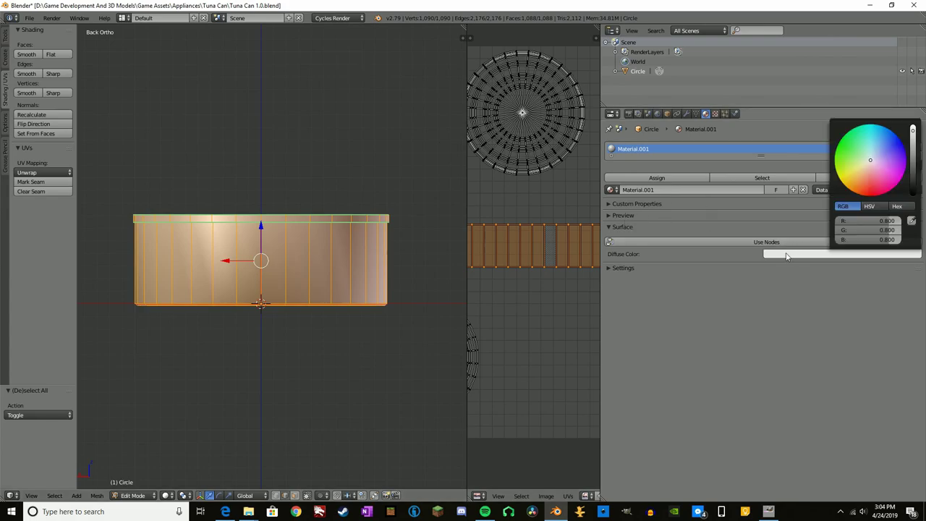
{"action": "left_click", "coordinate": [775, 242]}
{"action": "left_click", "coordinate": [910, 259]}
{"action": "left_click", "coordinate": [917, 259]}
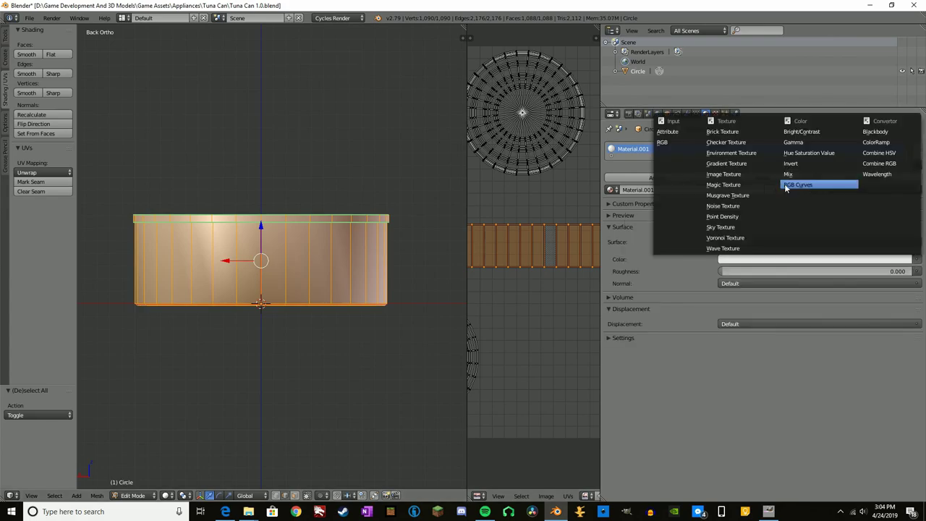
{"action": "left_click", "coordinate": [742, 173]}
{"action": "left_click", "coordinate": [803, 274]}
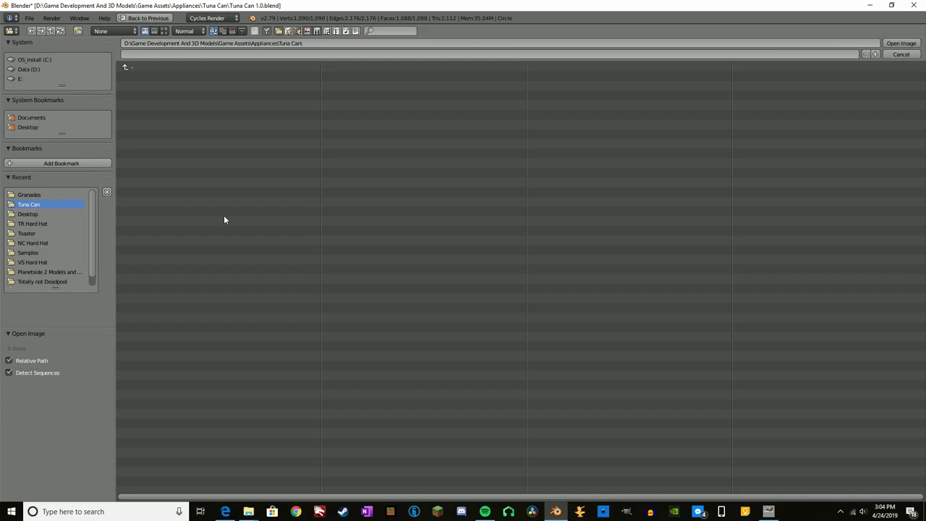
Step: Load Tuna Can 1.0 C.png from the Granades folder as the texture
{"action": "mouse_move", "coordinate": [248, 511]}
{"action": "left_click", "coordinate": [268, 485]}
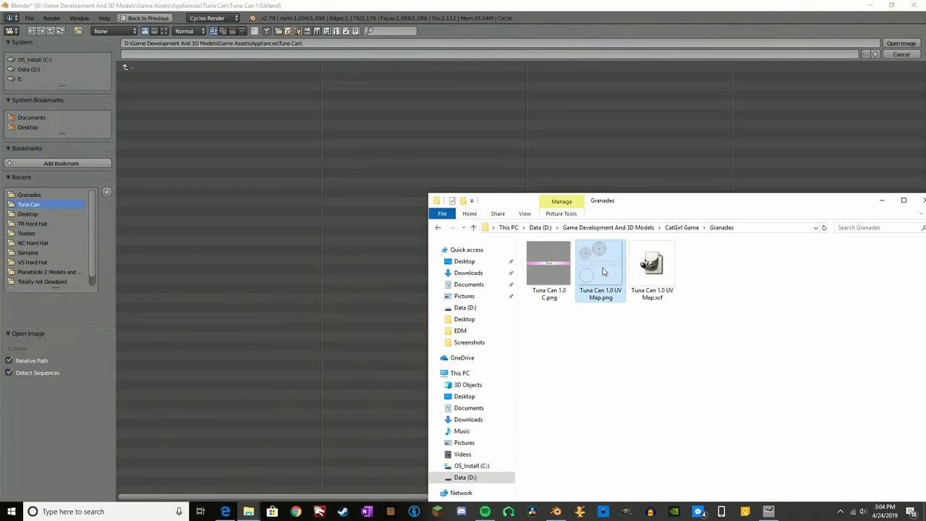
{"action": "left_click", "coordinate": [746, 230]}
{"action": "key", "text": "ctrl+c"}
{"action": "left_click", "coordinate": [679, 88]}
{"action": "key", "text": "ctrl+v"}
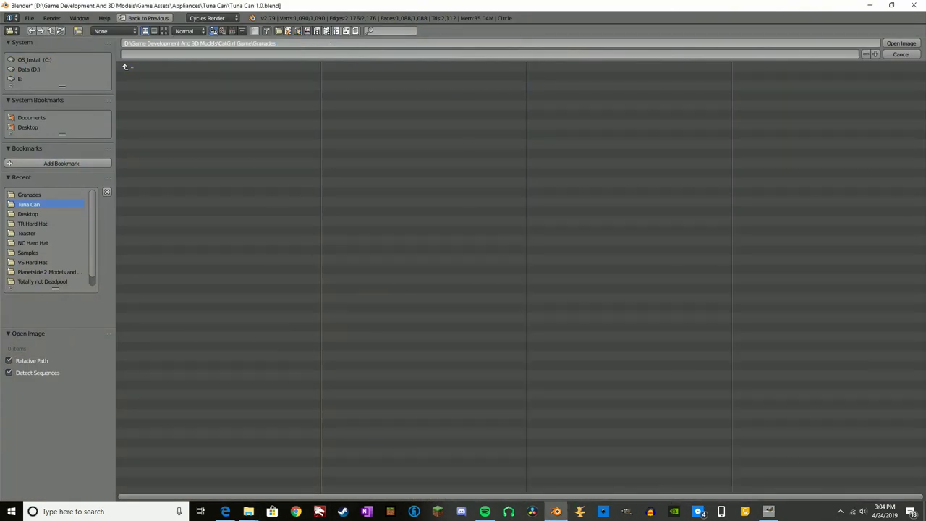
{"action": "key", "text": "Return"}
{"action": "double_click", "coordinate": [172, 85]}
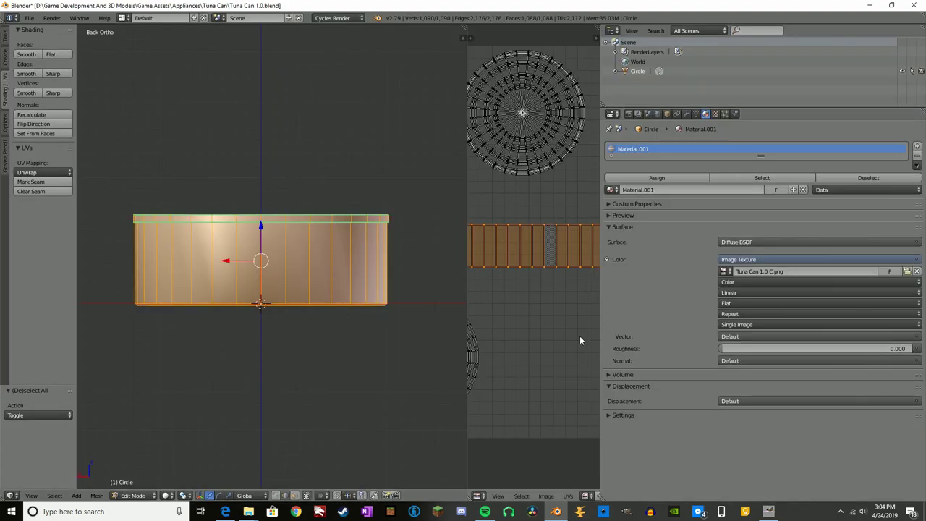
Step: Display Tuna Can 1.0 C.png in the widened UV editor, fitted to the view
{"action": "left_click_drag", "start_coordinate": [600, 300], "coordinate": [803, 300]}
{"action": "left_click", "coordinate": [587, 496]}
{"action": "left_click", "coordinate": [637, 405]}
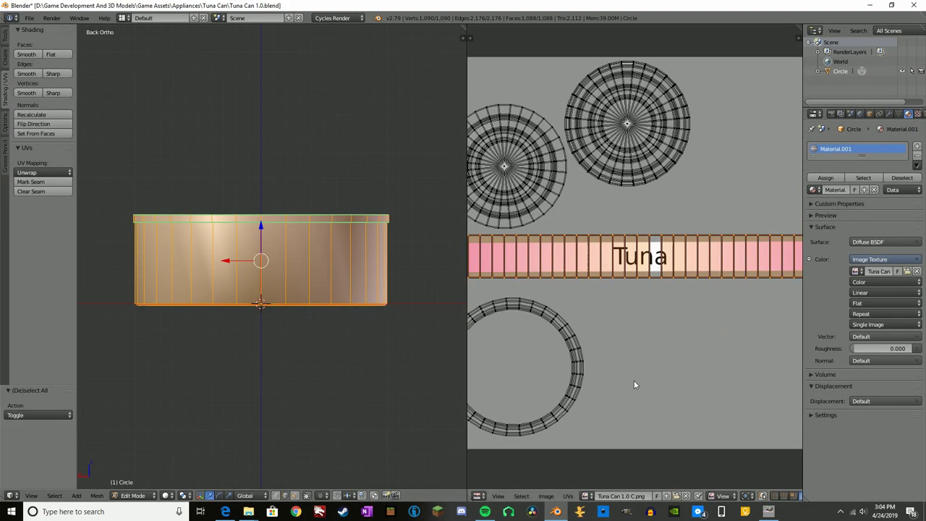
{"action": "key", "text": "Home"}
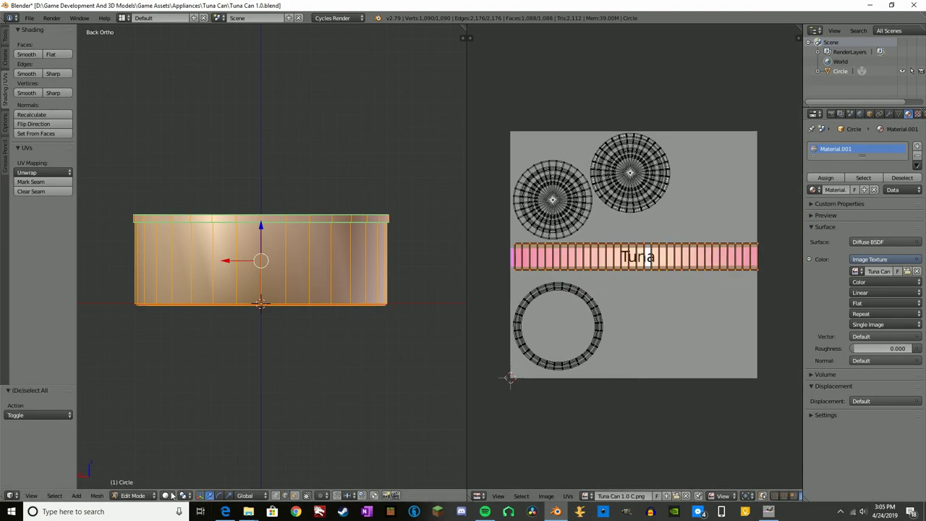
{"action": "left_click", "coordinate": [168, 496]}
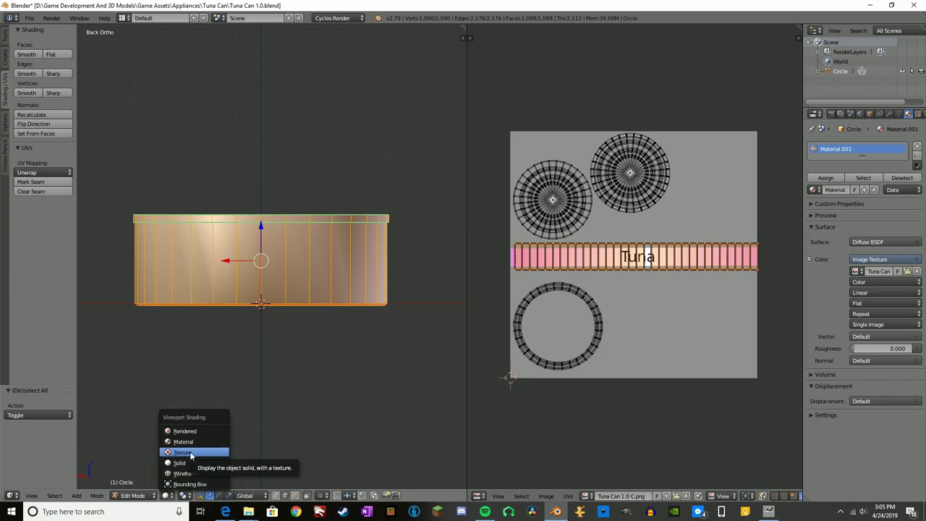
Step: Show the can with Texture shading in Object Mode, viewed from the front
{"action": "left_click", "coordinate": [186, 446]}
{"action": "key", "text": "Tab"}
{"action": "middle_click_drag", "start_coordinate": [302, 332], "coordinate": [188, 328]}
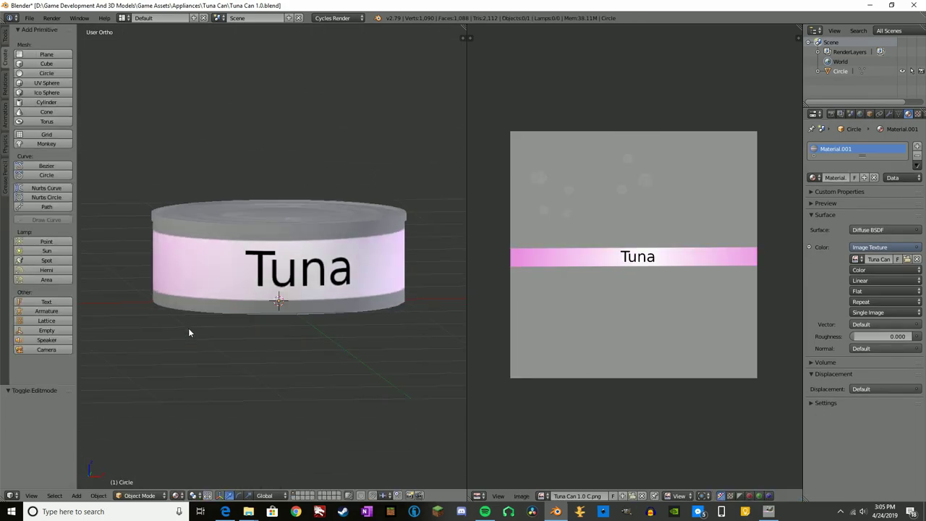
{"action": "key", "text": "KP_1"}
Step: Check the can's top, return to the front view, and maximize the 3D viewport
{"action": "scroll", "coordinate": [382, 290], "scroll_direction": "down", "scroll_amount": 2}
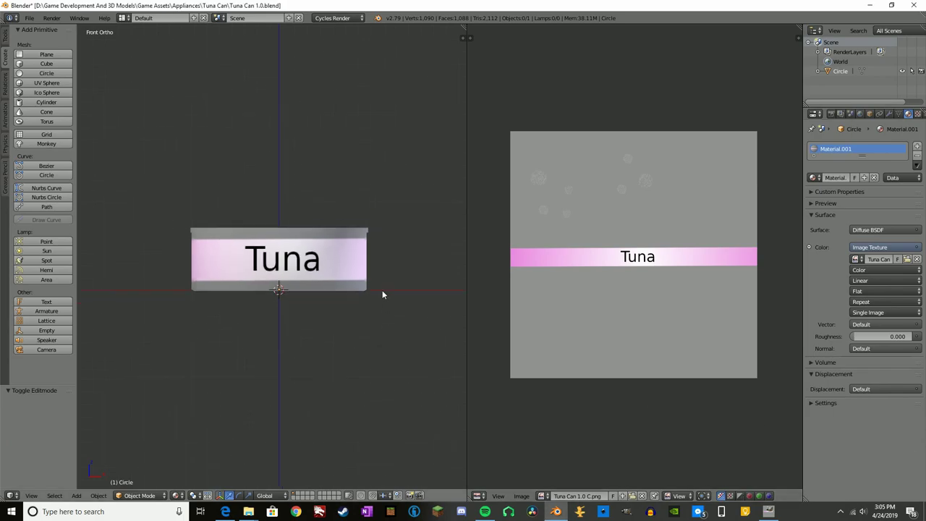
{"action": "mouse_move", "coordinate": [382, 290]}
{"action": "middle_mouse_down"}
{"action": "mouse_move", "coordinate": [349, 403]}
{"action": "mouse_move", "coordinate": [342, 313]}
{"action": "mouse_move", "coordinate": [356, 351]}
{"action": "mouse_move", "coordinate": [408, 240]}
{"action": "mouse_move", "coordinate": [355, 310]}
{"action": "mouse_move", "coordinate": [400, 304]}
{"action": "middle_mouse_up"}
{"action": "key", "text": "KP_1"}
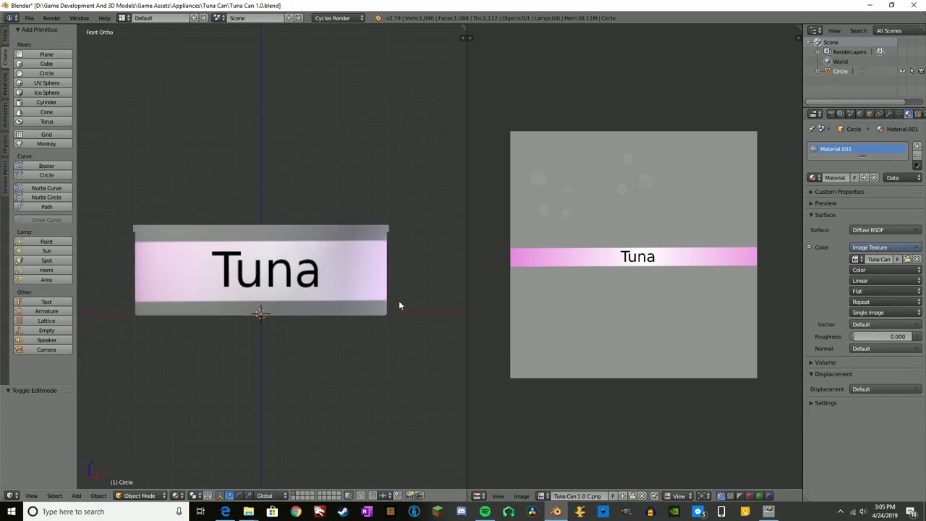
{"action": "key", "text": "ctrl+alt+space"}
{"action": "key", "text": "ctrl+alt+space"}
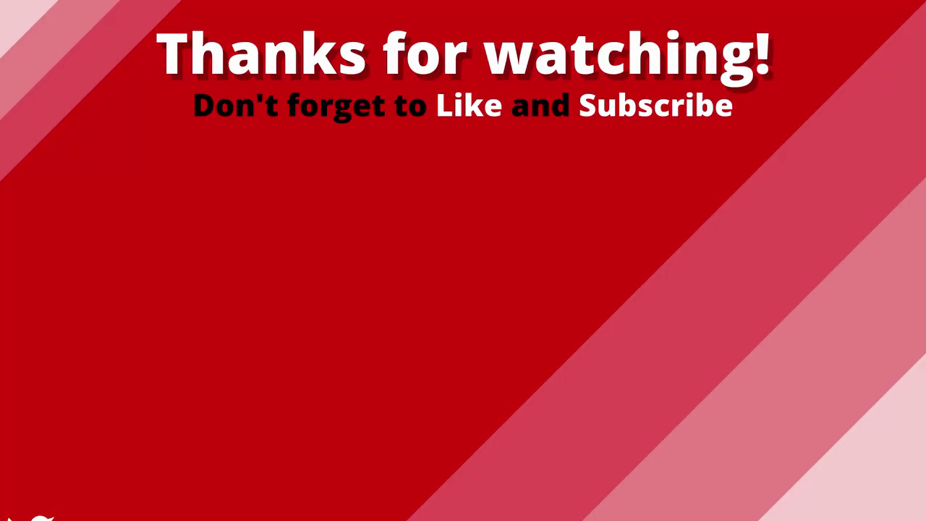